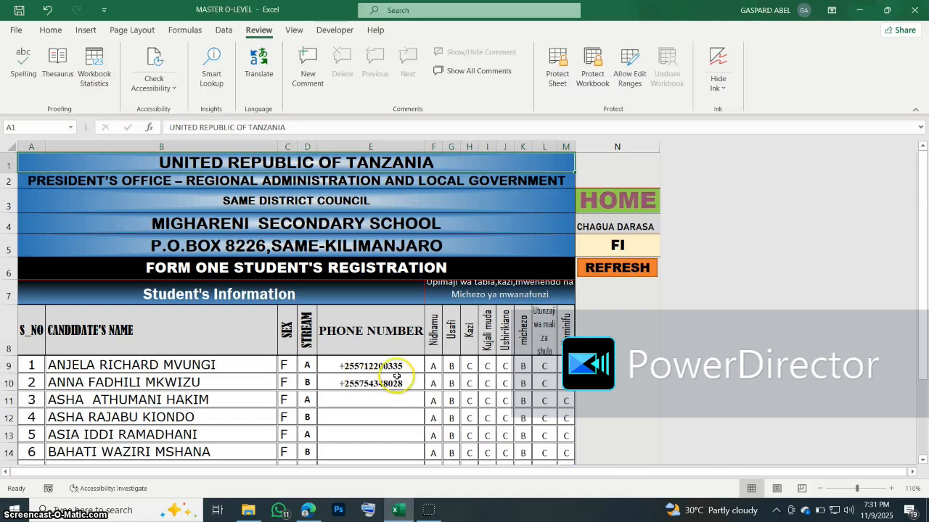
Step: Check the second student's phone number in E10, then return to the home menu sheet
left_click(376, 383)
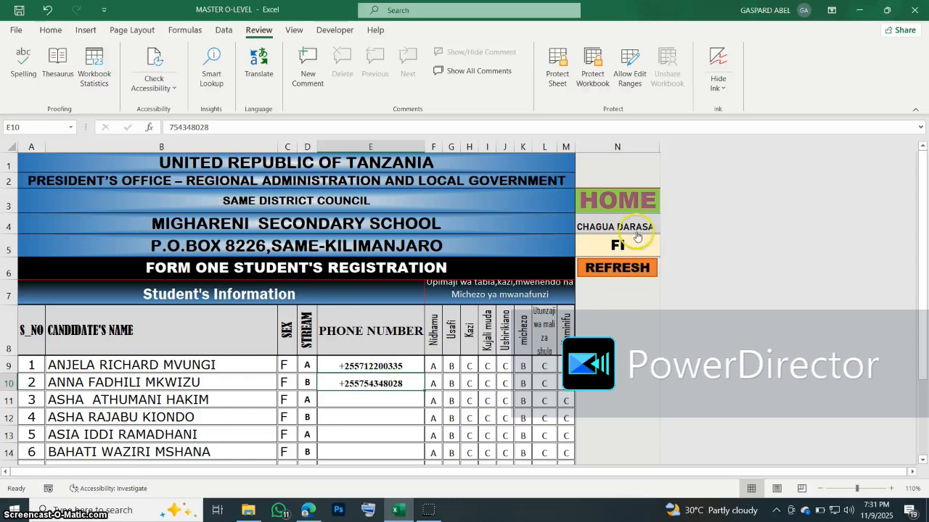
left_click(602, 202)
Step: View the parents' results SMS sheet, then minimize Excel and launch Chrome
left_click(105, 287)
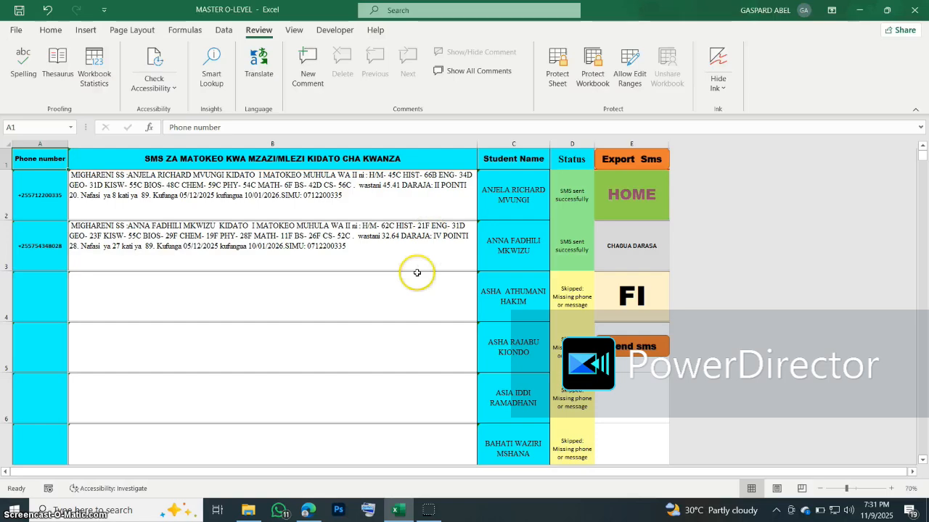
left_click(862, 7)
double_click(241, 376)
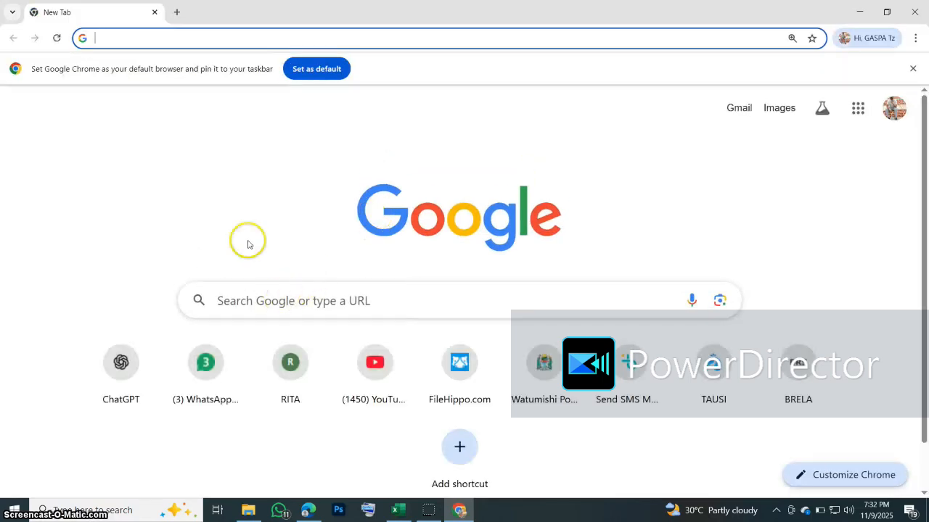
Step: Search Google for 'BEEM SMS', open Beem's Bulk SMS Platform page and close the older tab
left_click(623, 371)
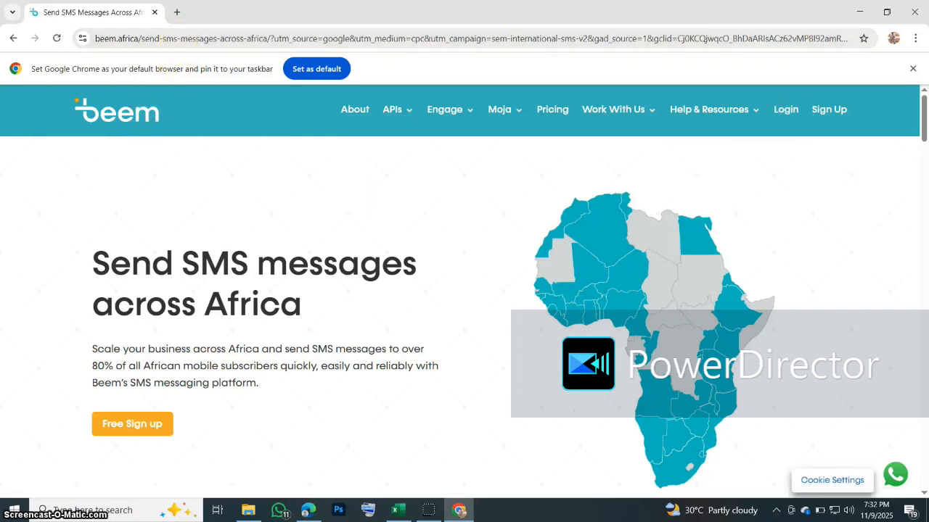
left_click(176, 12)
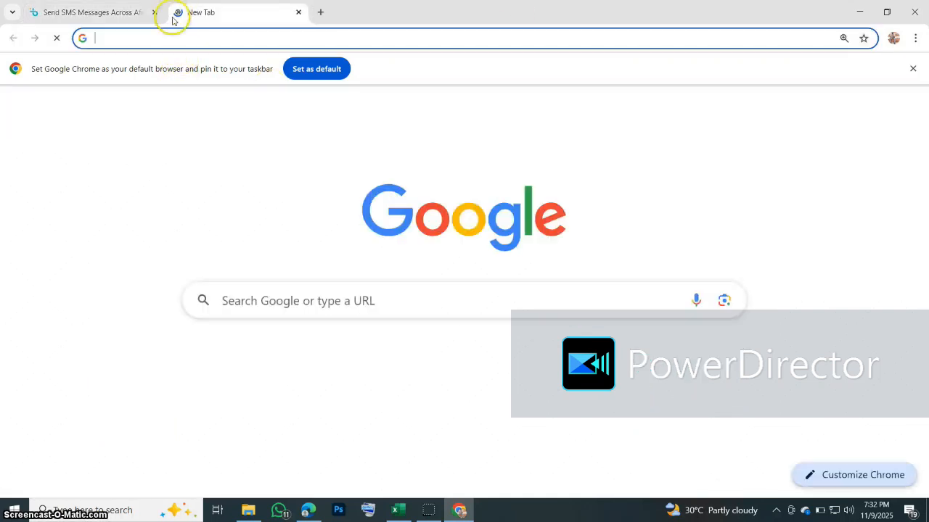
type("BEE")
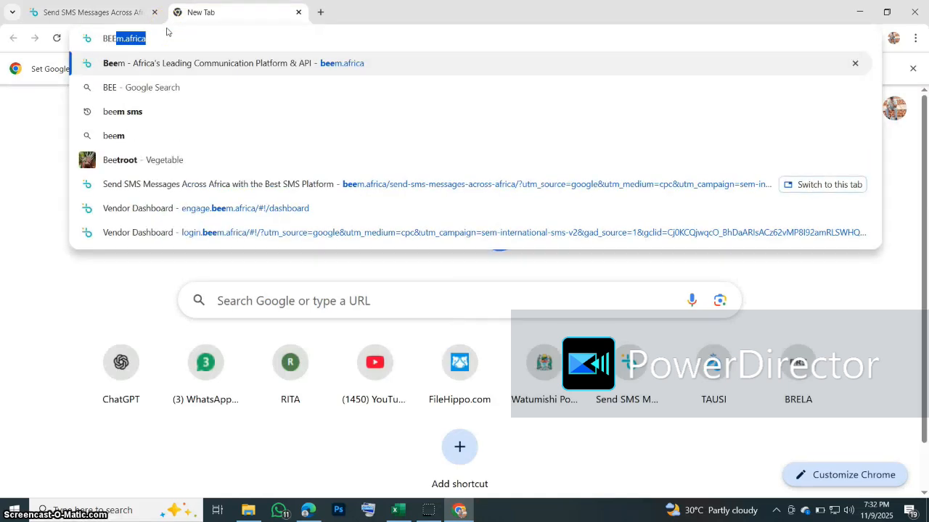
type("M")
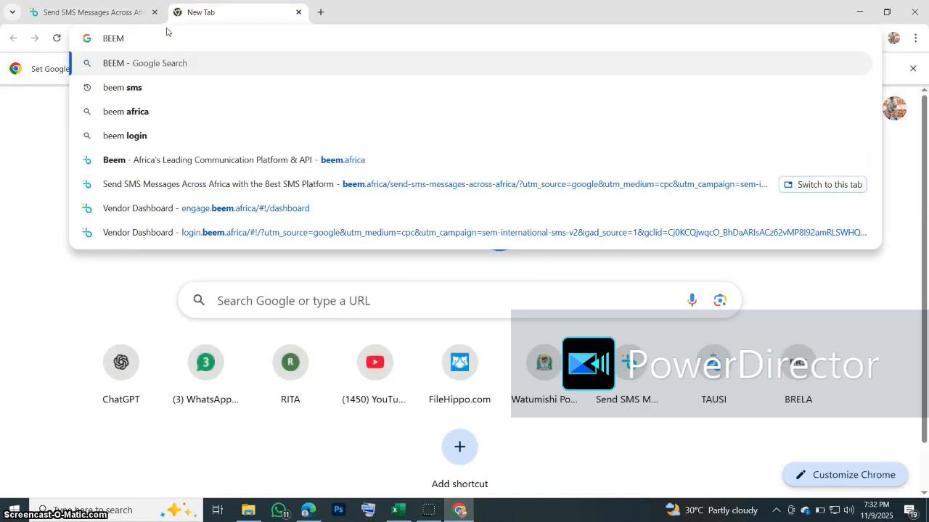
type(" SMS")
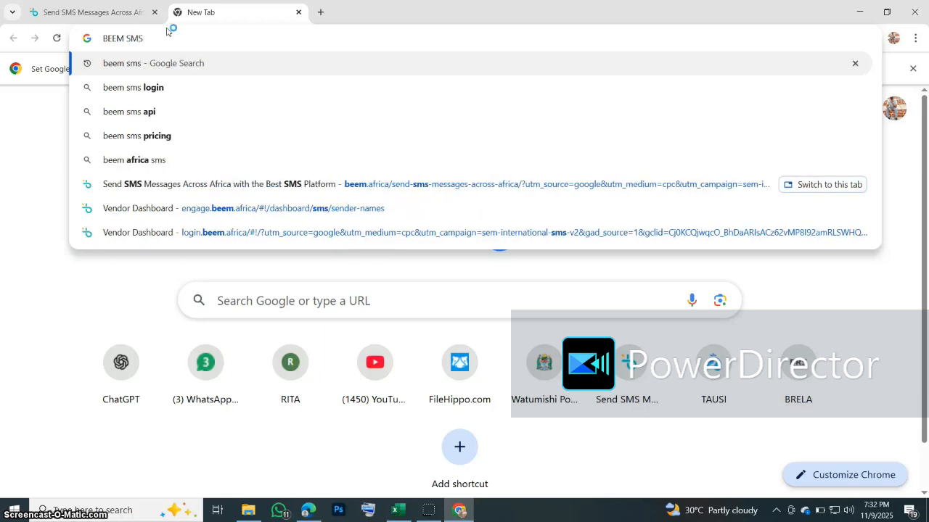
left_click(150, 64)
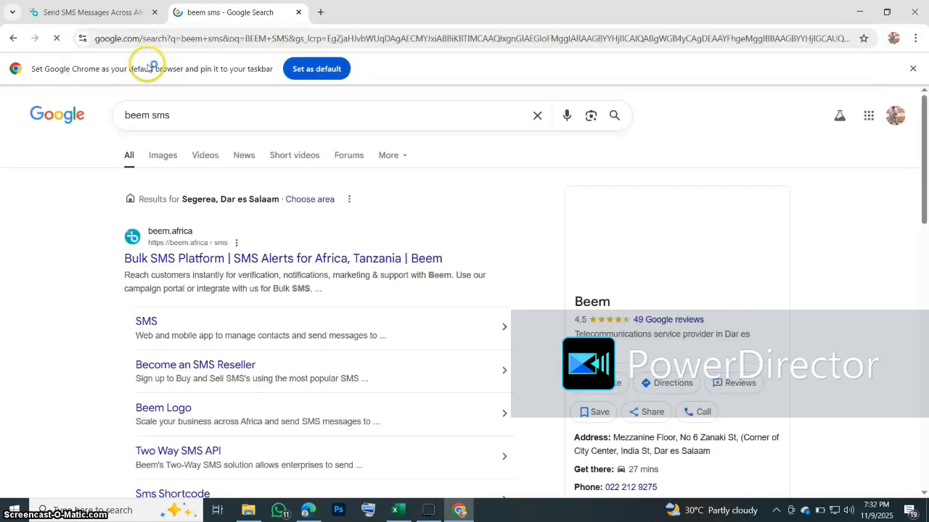
left_click(200, 259)
left_click(154, 11)
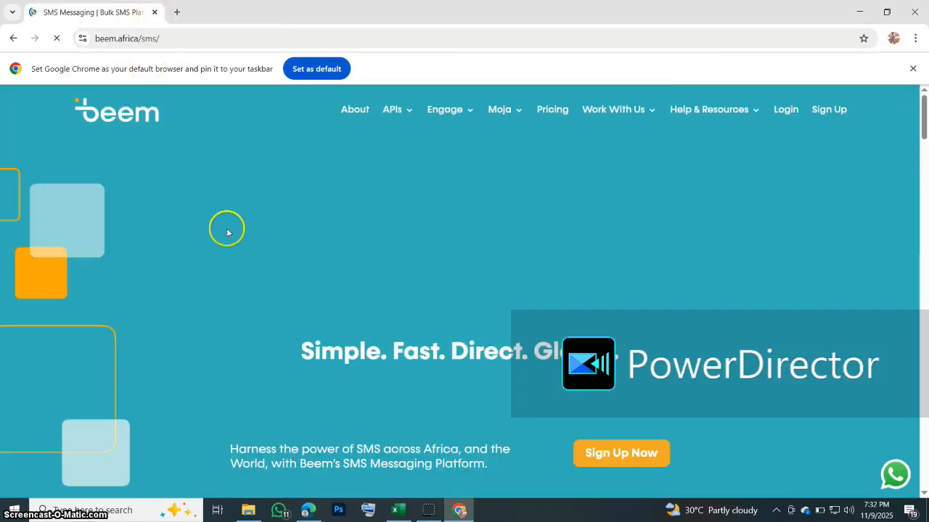
Step: Log in to the Beem account
scroll(434, 325, "down", 5)
scroll(429, 311, "up", 4)
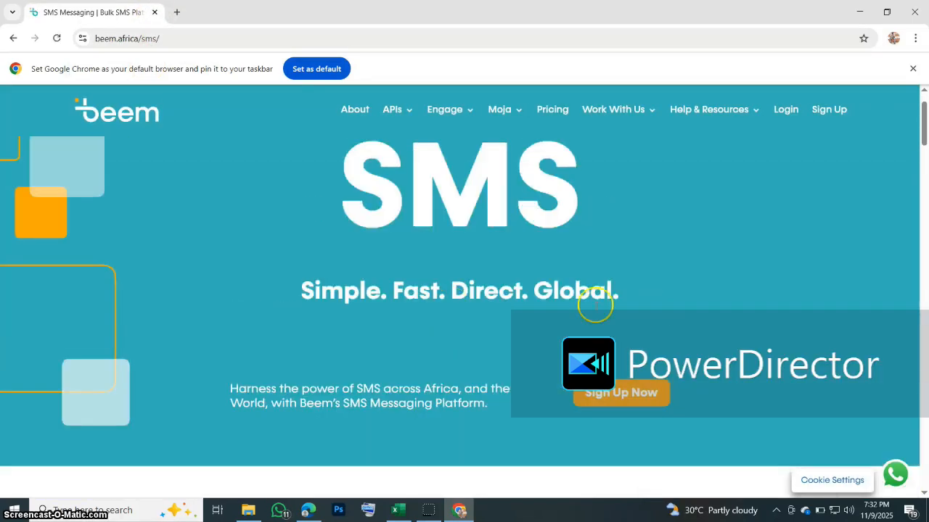
left_click(788, 109)
left_click(470, 363)
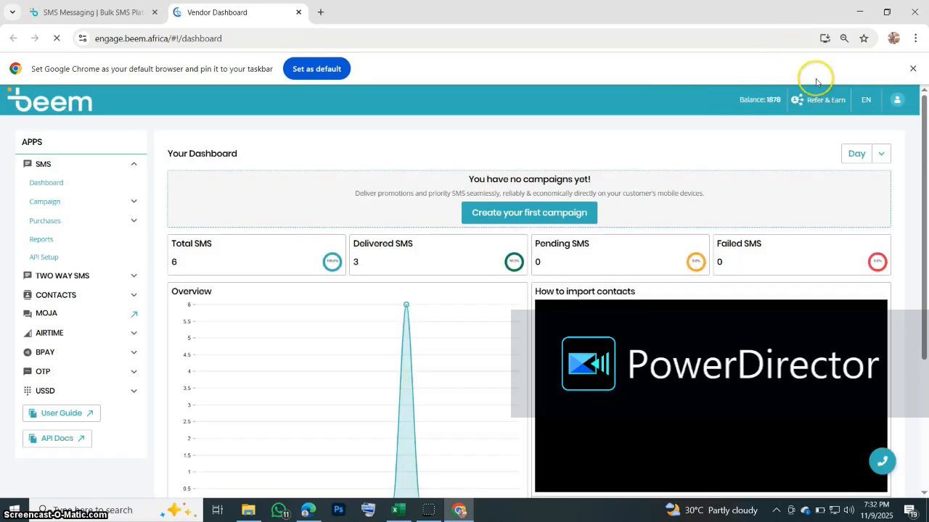
Step: Reset the Beem SMS API keys, copy the new API key and return to Excel
left_click(44, 258)
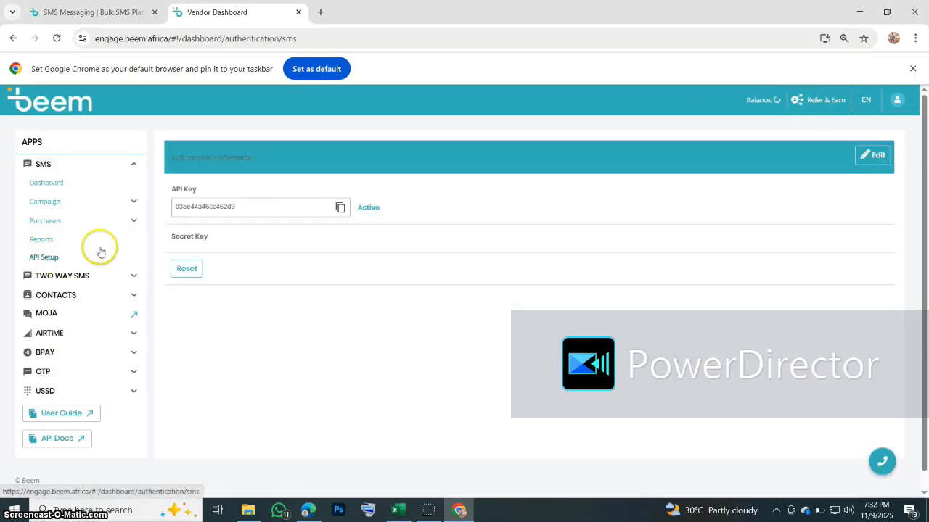
left_click(186, 268)
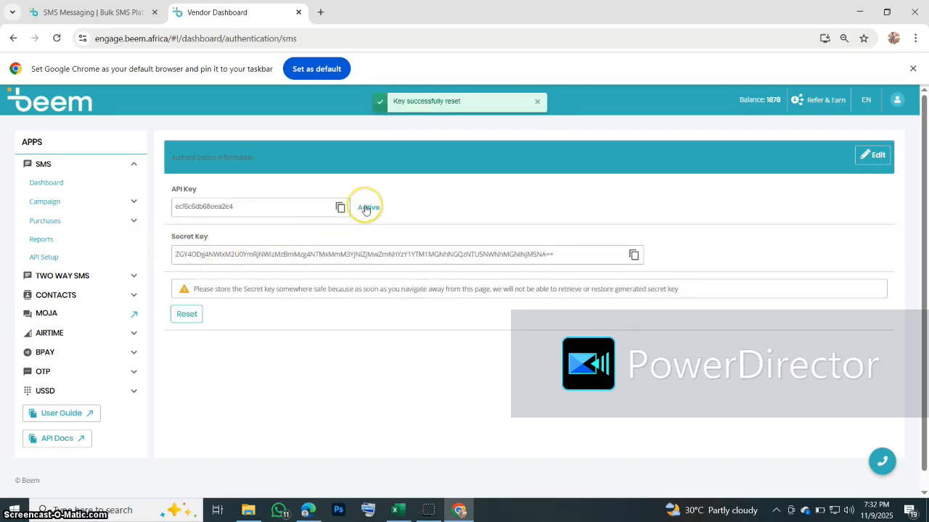
left_click(340, 207)
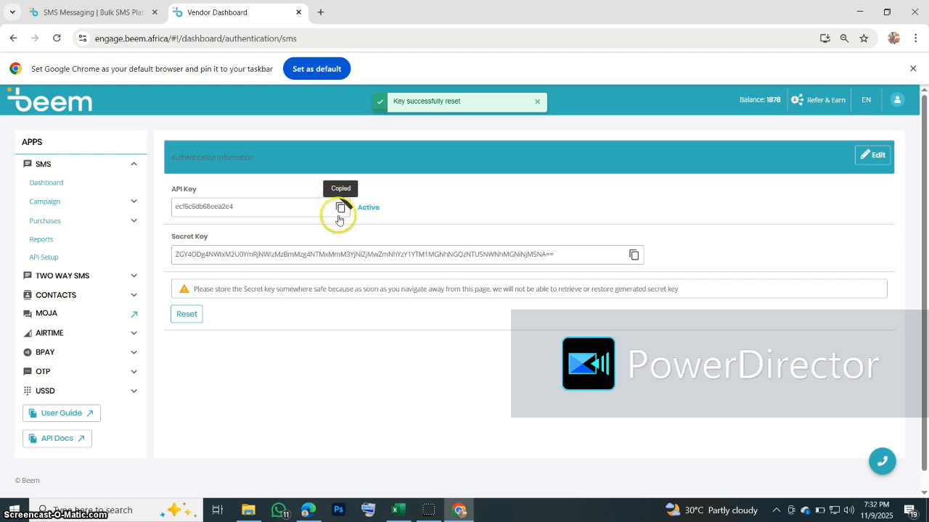
left_click(396, 508)
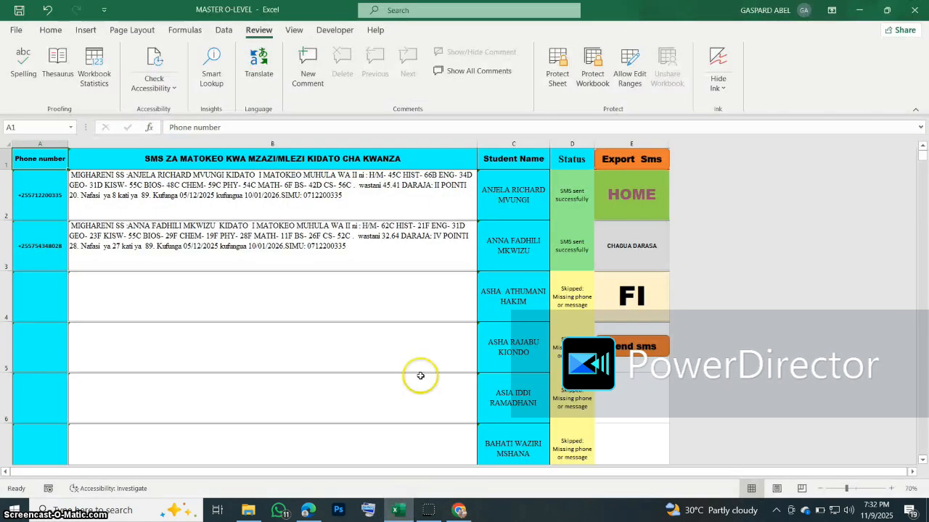
Step: Enter the admin code in D22 on the school information sheet to reveal the API settings
left_click(642, 205)
left_click(51, 172)
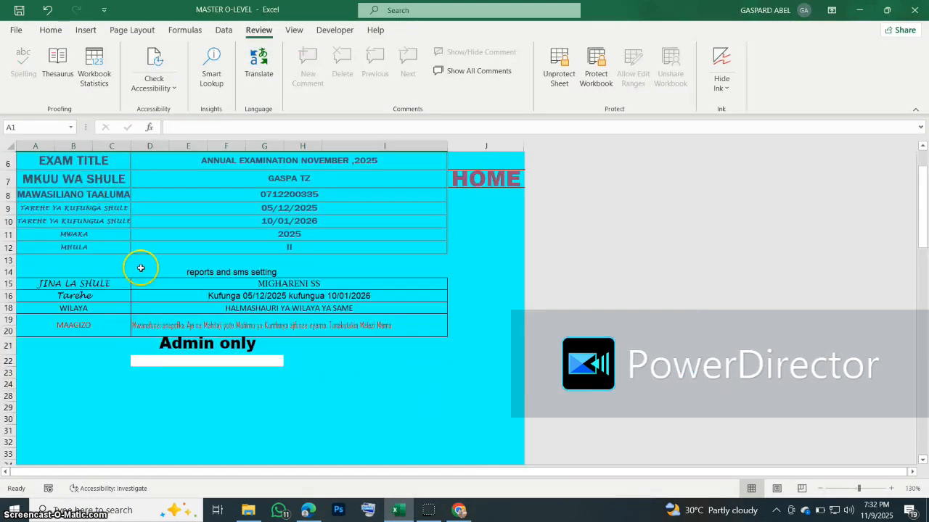
left_click(181, 363)
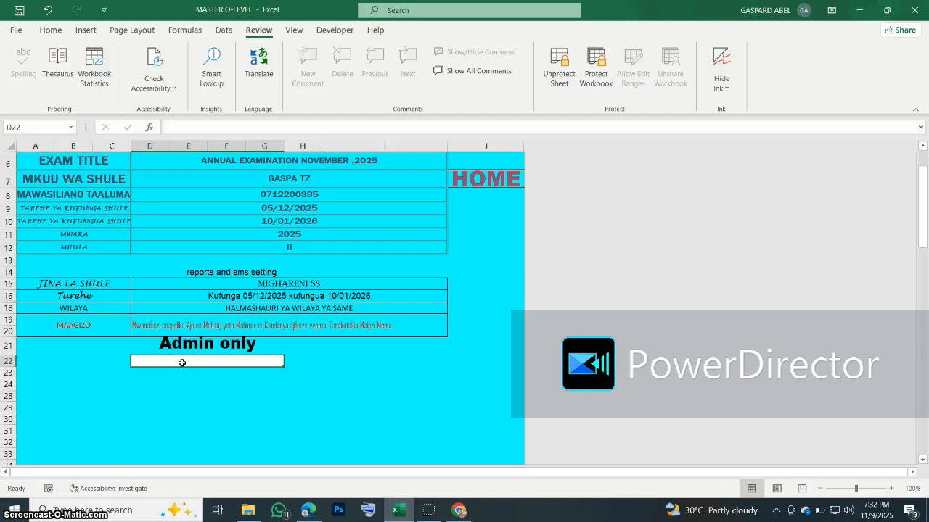
type("SMS")
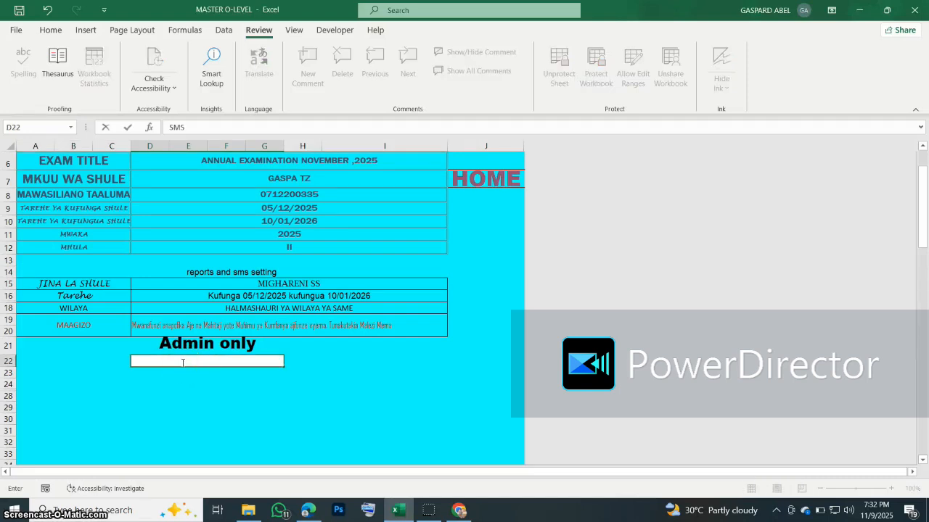
key("Return")
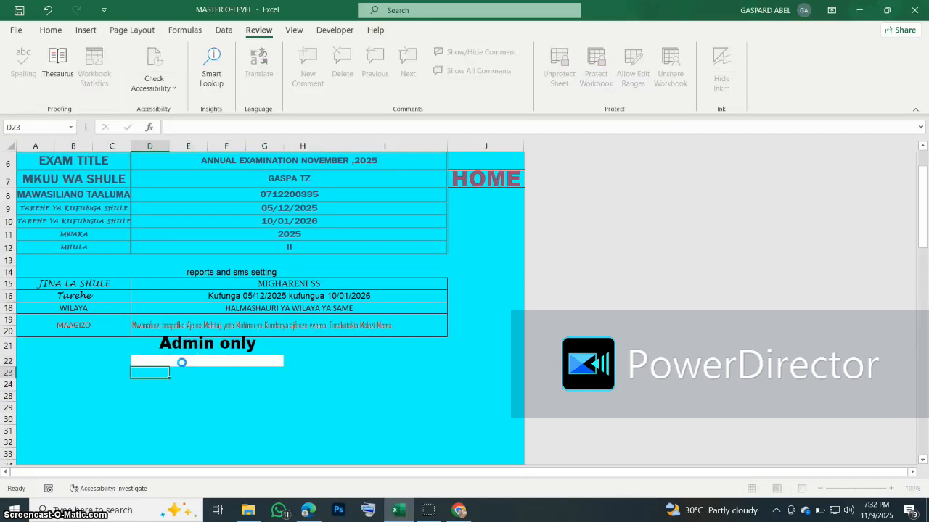
Step: Clear the old API key, secret key and sender name, then paste the new API key into D25
left_click(134, 401)
left_click_drag(135, 398, 160, 428)
right_click(160, 429)
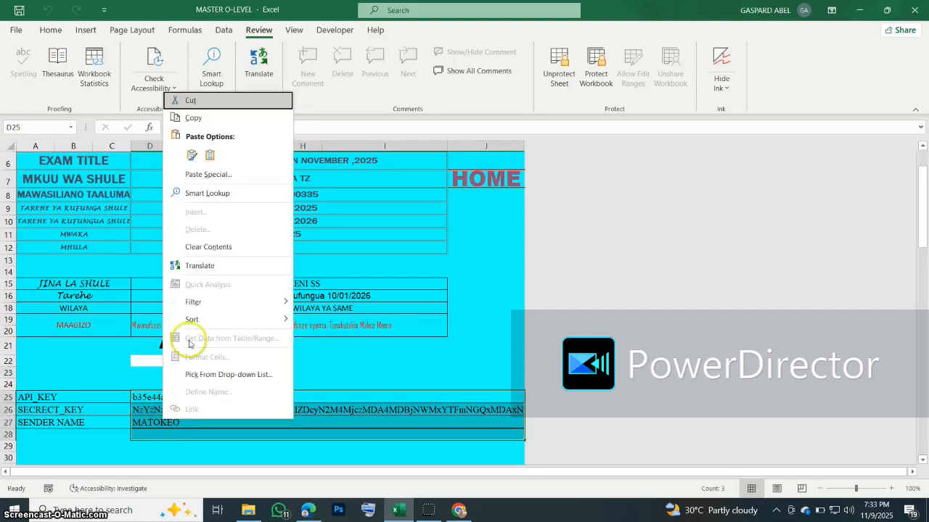
left_click(207, 247)
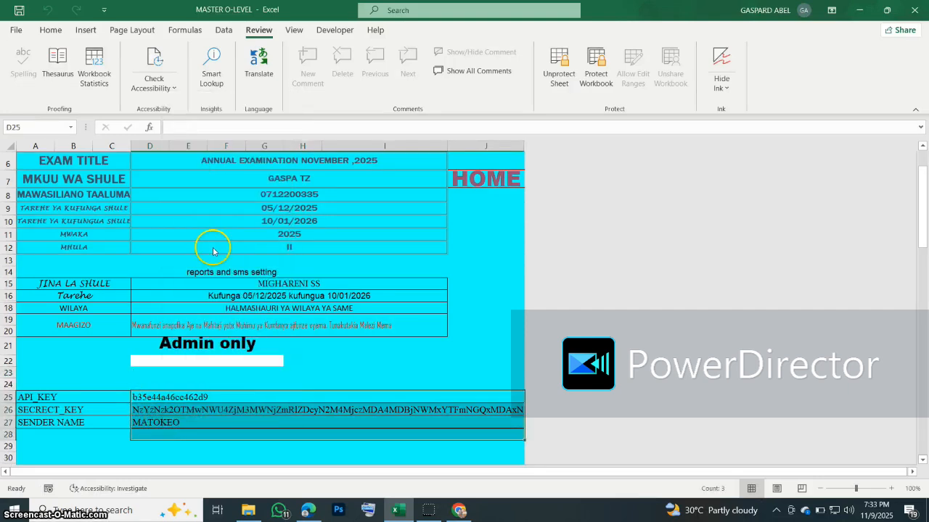
left_click(172, 397)
double_click(172, 397)
key("ctrl+v")
key("Return")
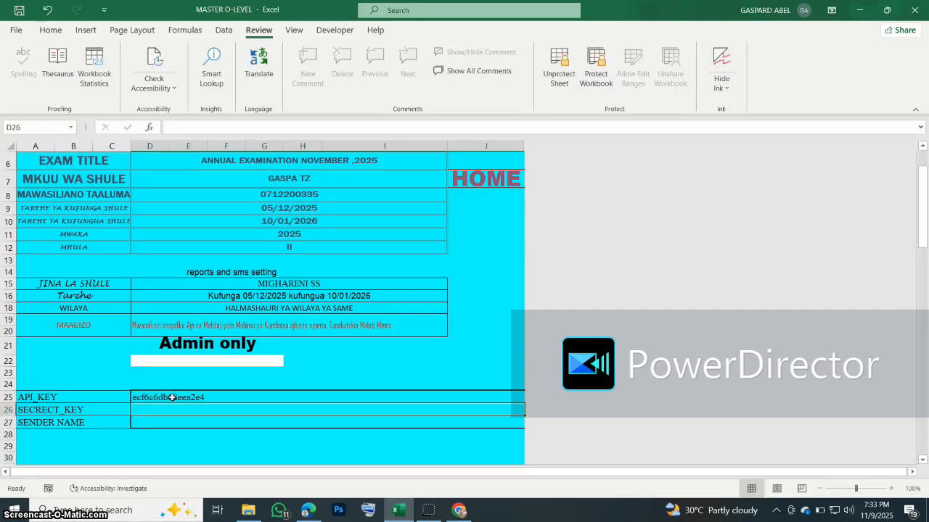
Step: Copy the new secret key from Beem and paste it into D26
left_click(459, 510)
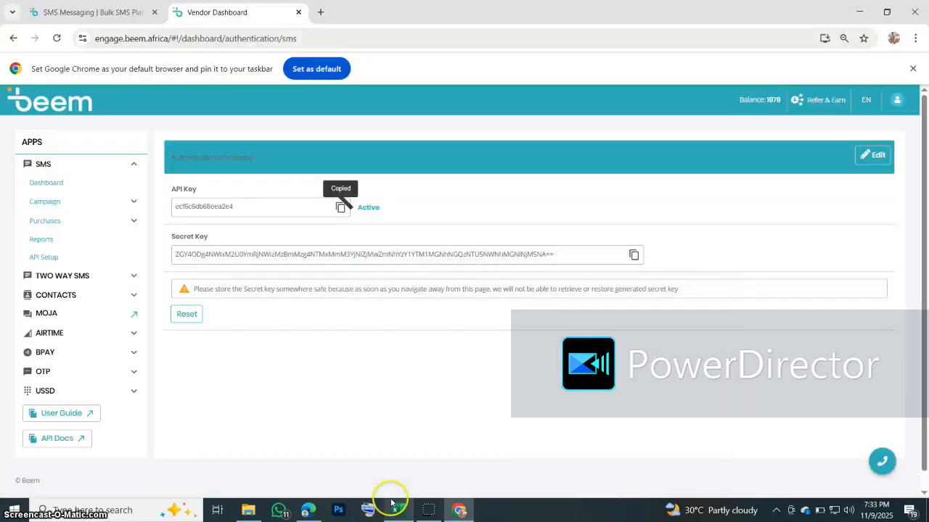
left_click(633, 255)
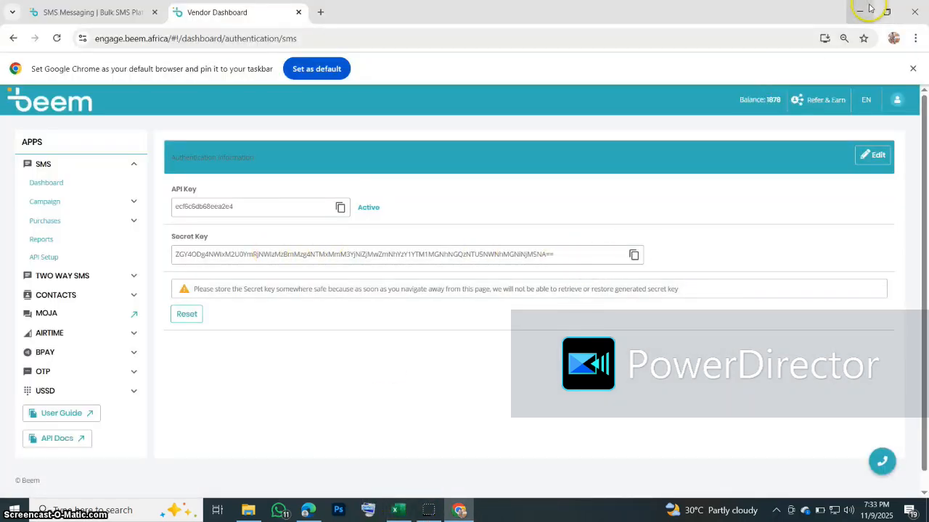
left_click(860, 12)
left_click(398, 510)
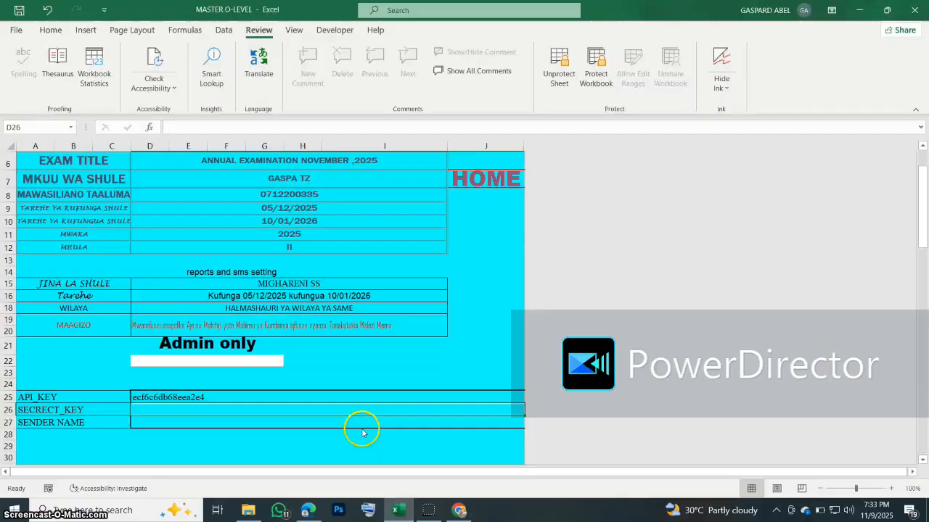
double_click(166, 407)
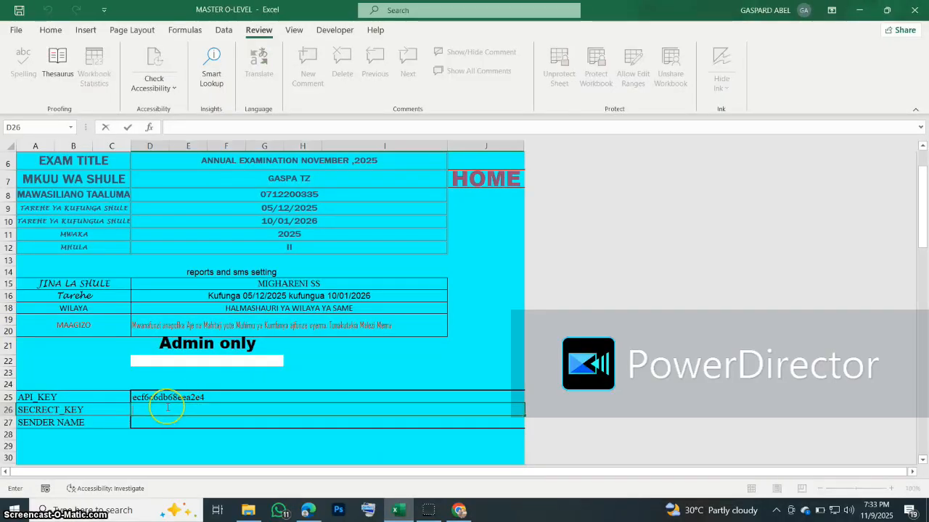
key("ctrl+v")
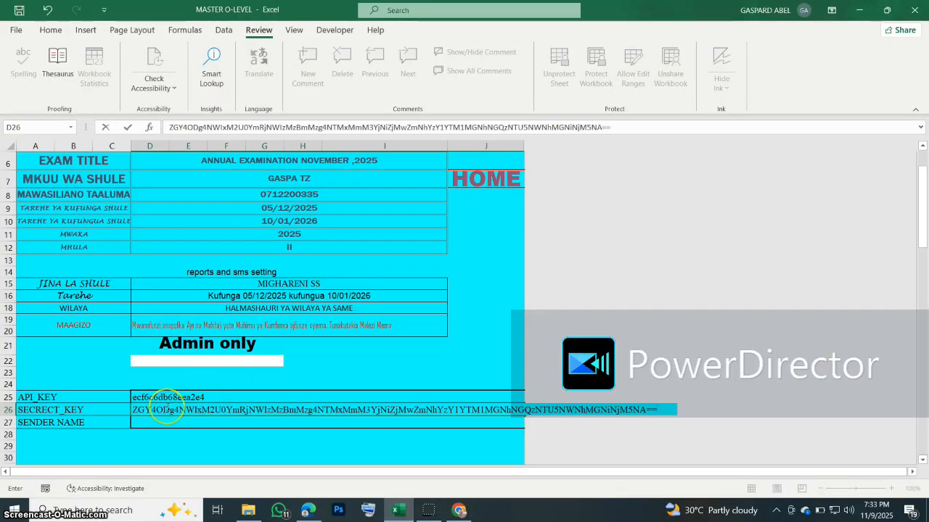
key("Return")
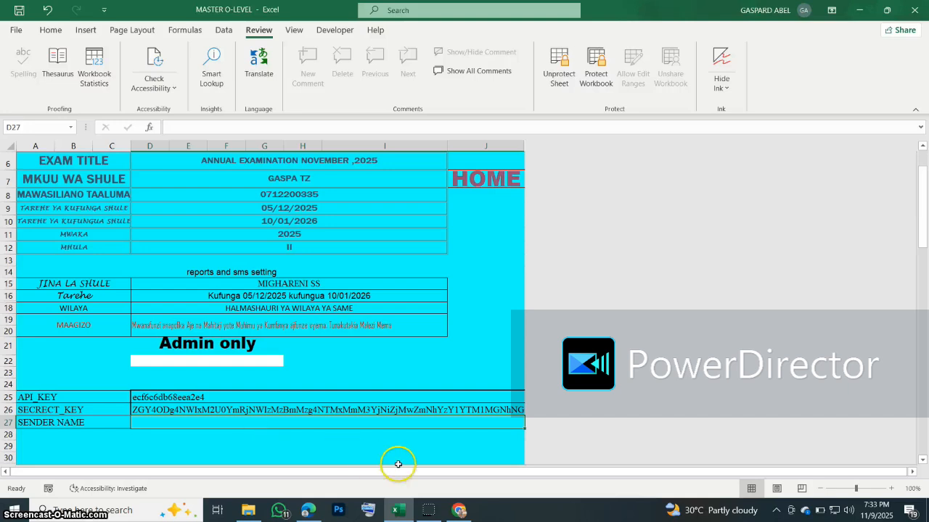
left_click(458, 510)
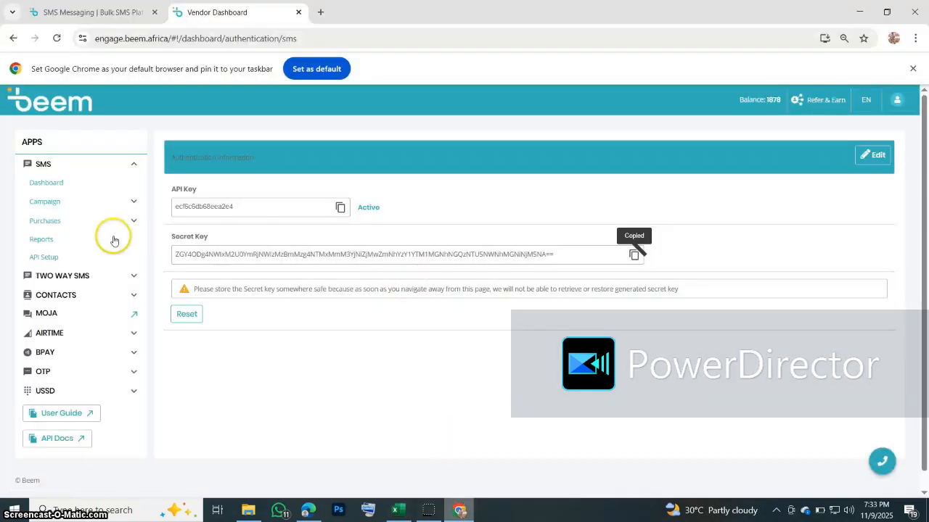
Step: Check Beem's registered sender names under Campaign, then minimize the browser
left_click(44, 202)
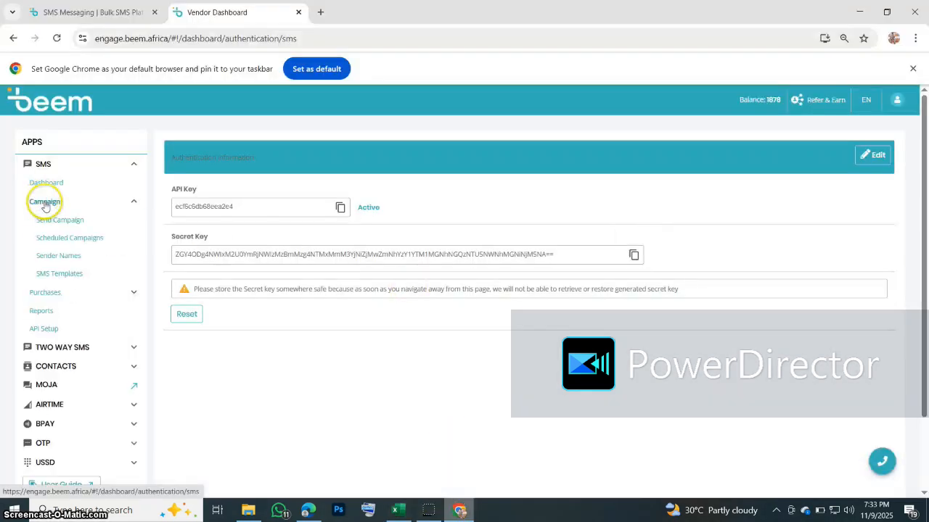
left_click(65, 256)
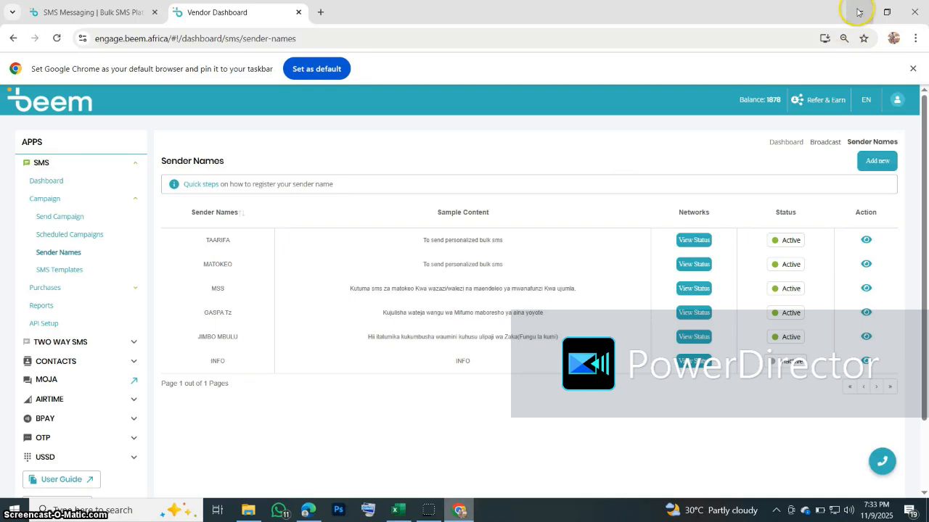
left_click(859, 11)
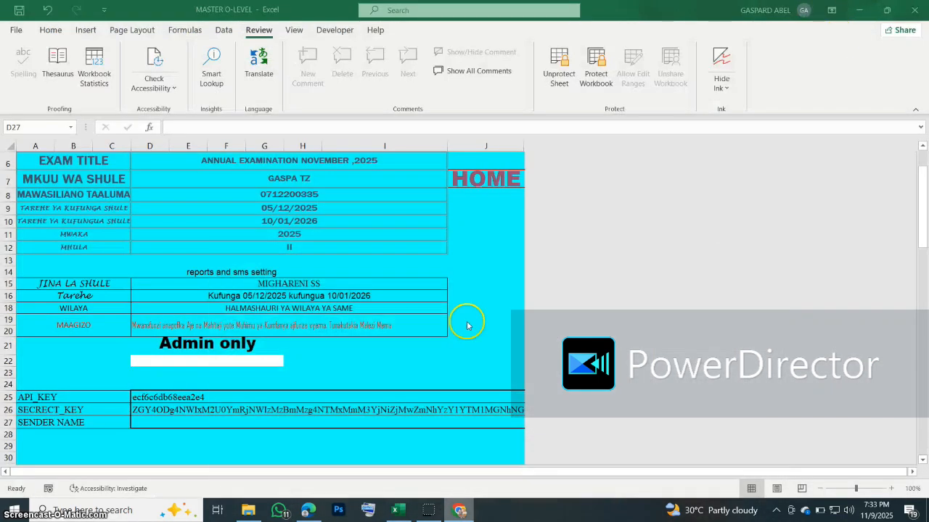
Step: Enter MATOKEO as the sender name in D27
double_click(146, 422)
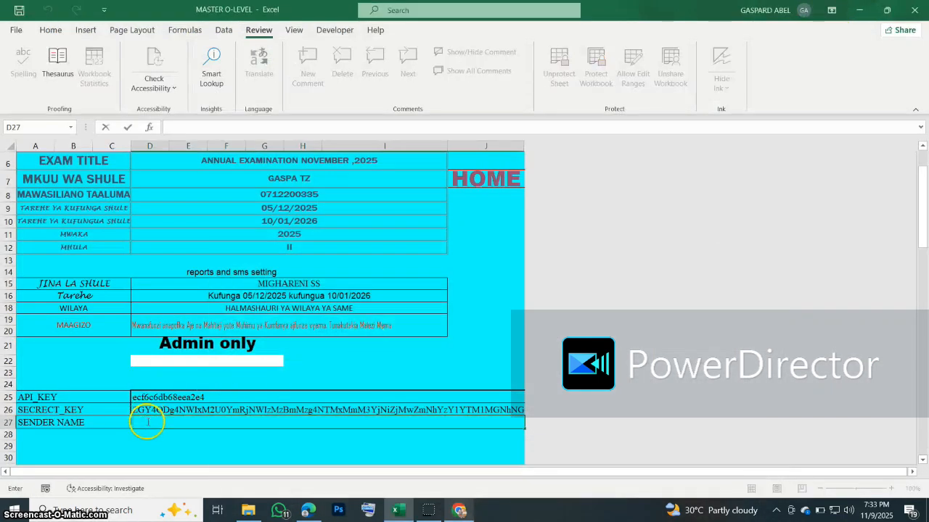
type("MATOKEO")
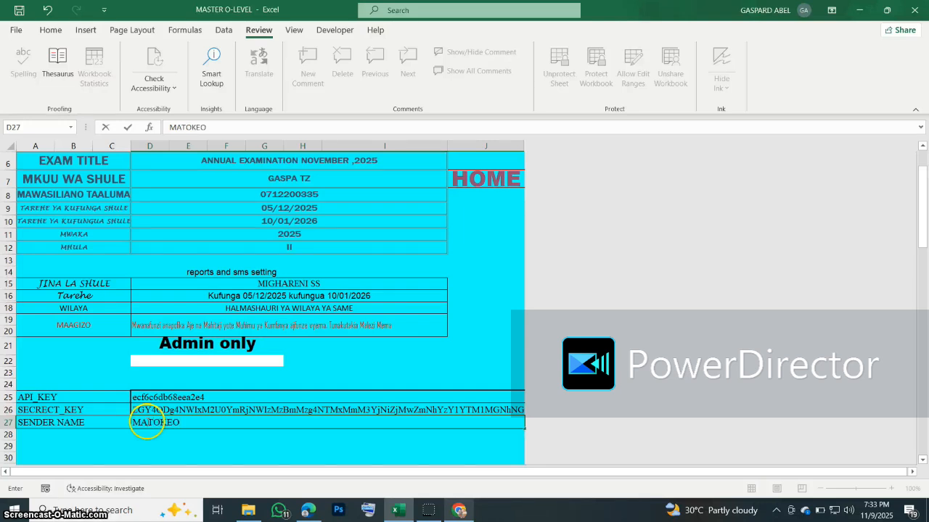
key("Return")
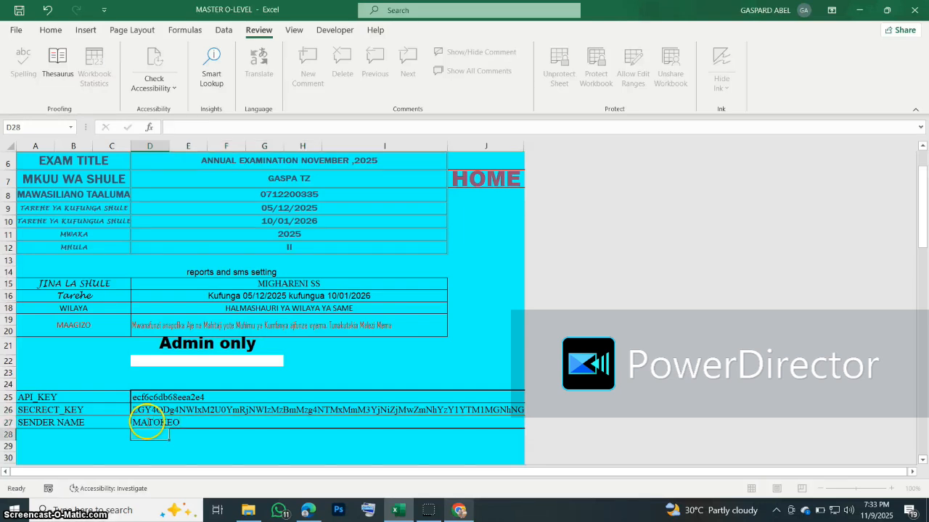
Step: Re-confirm admin cell D22 to hide the key rows, then return to the HOME sheet
left_click(175, 361)
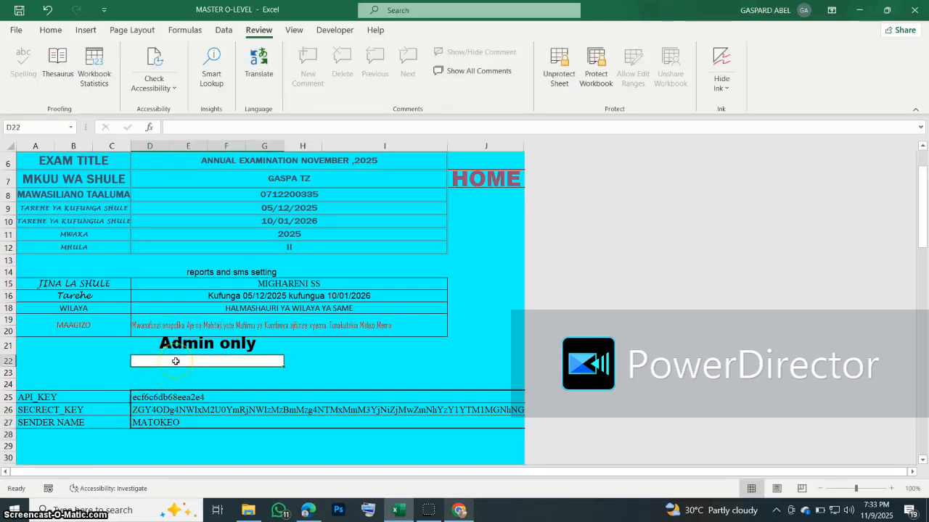
double_click(176, 361)
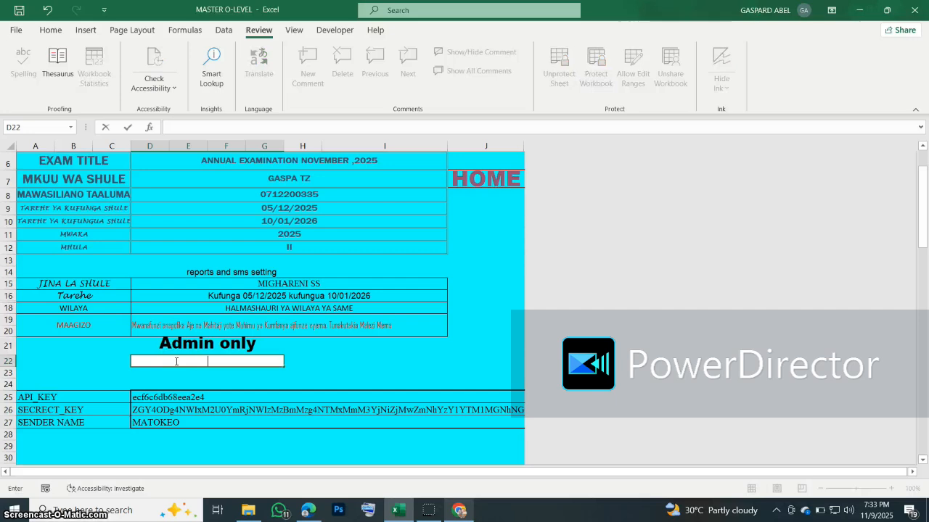
key("Return")
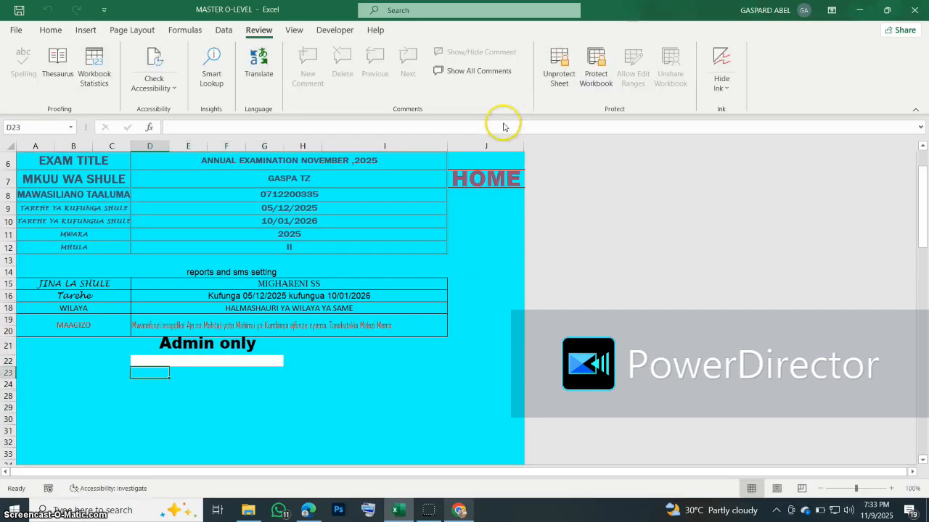
left_click(492, 182)
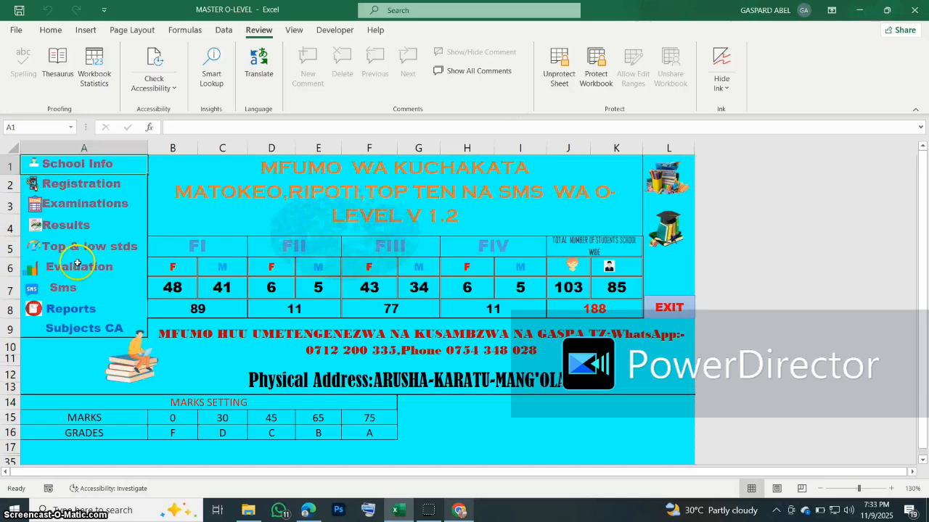
Step: Save the workbook and send the results SMS to all parents from the SMS sheet
left_click(52, 293)
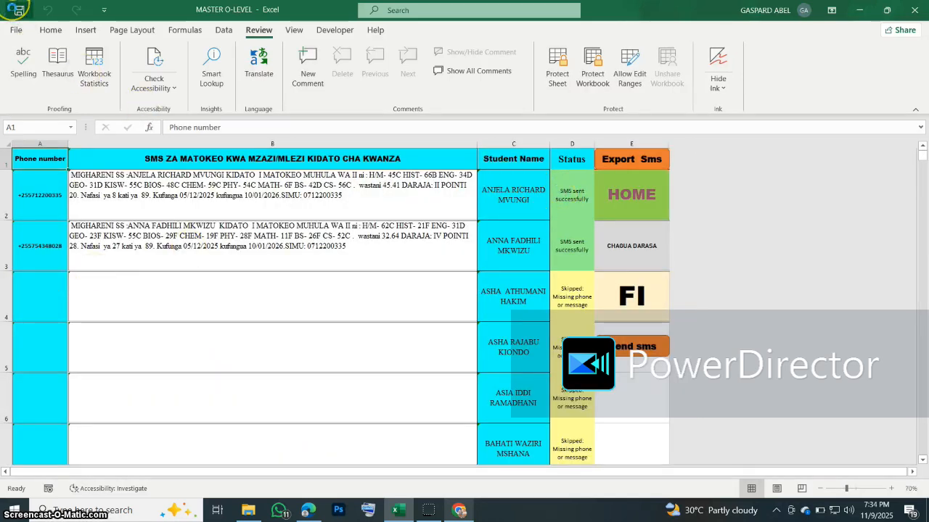
left_click(18, 9)
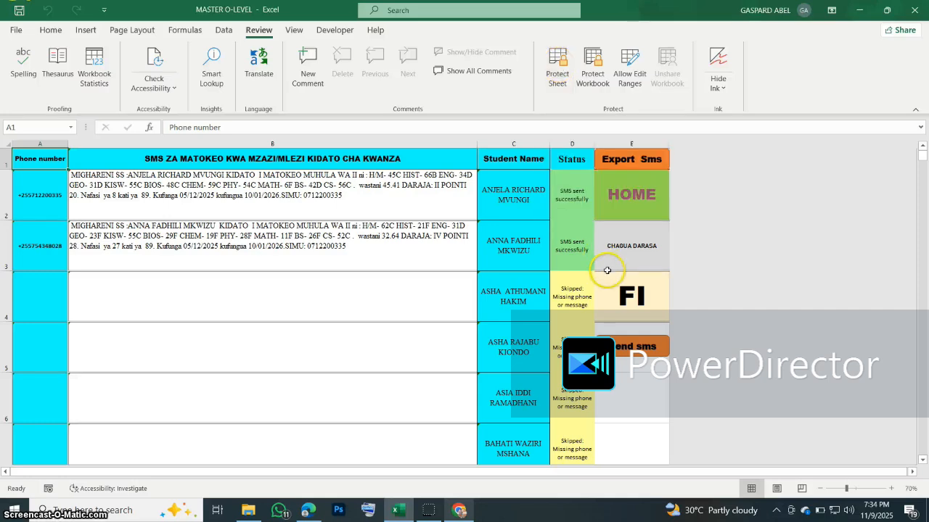
scroll(602, 269, "down", 2)
scroll(607, 270, "up", 1)
scroll(607, 270, "up", 1)
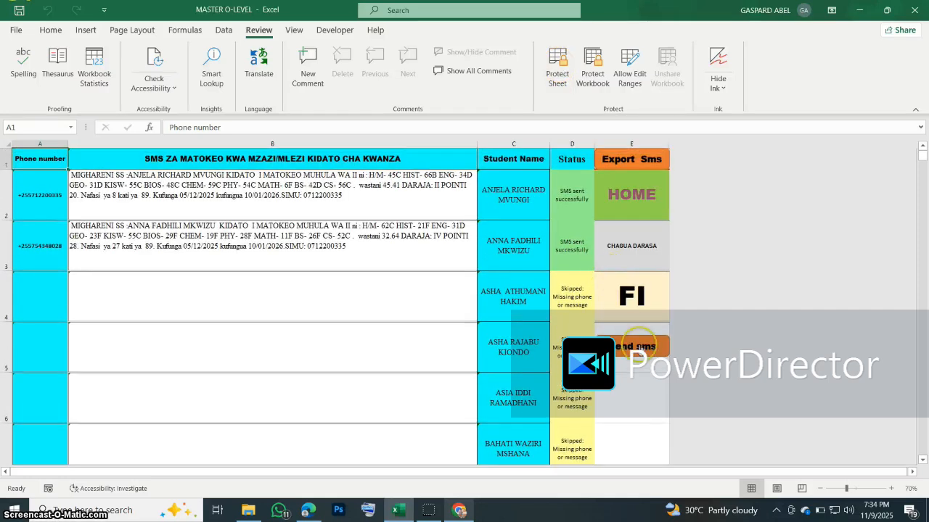
left_click(639, 346)
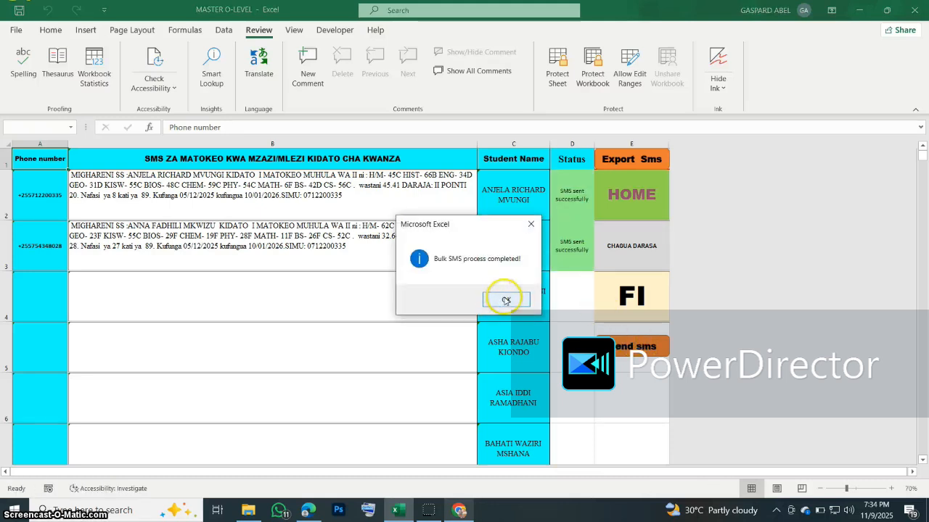
left_click(505, 300)
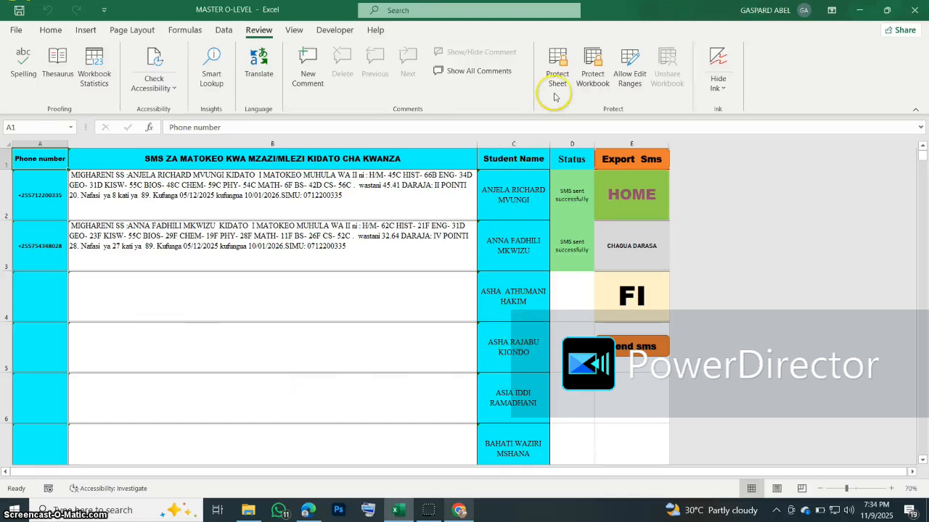
Step: Password-protect the SMS results sheet, confirm unprotecting requires the password, and return HOME
left_click(556, 80)
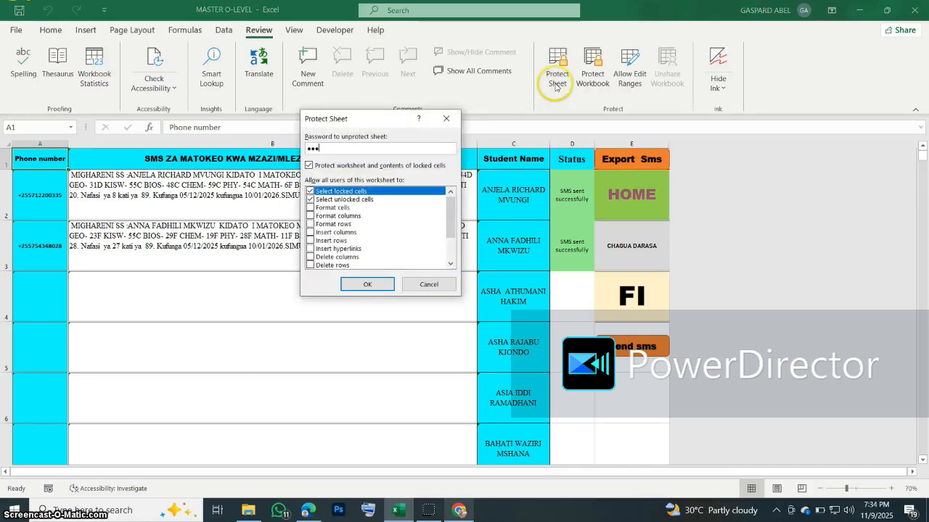
key("Return")
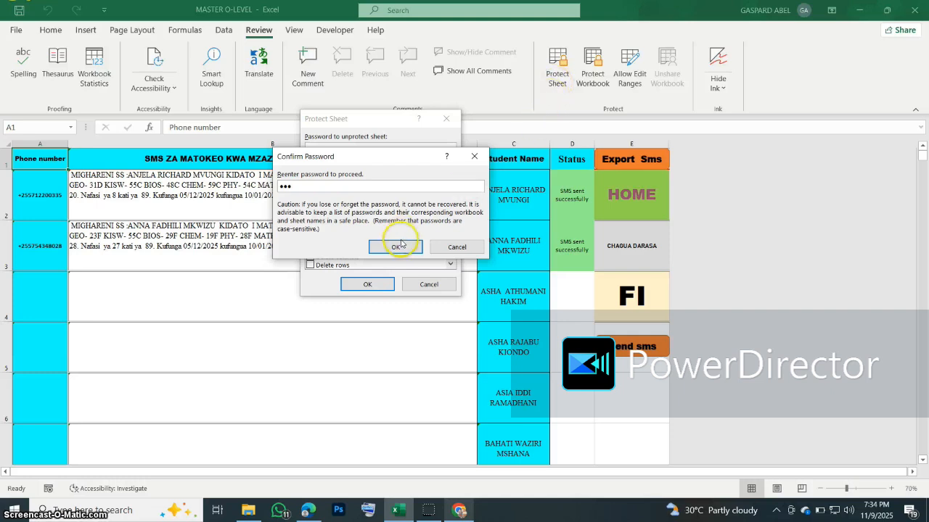
left_click(402, 246)
left_click(558, 76)
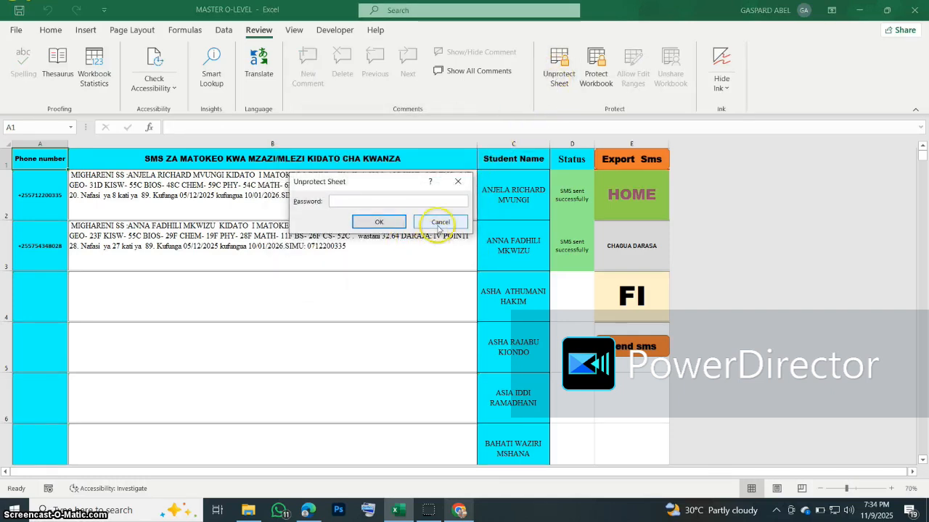
left_click(434, 222)
left_click(621, 204)
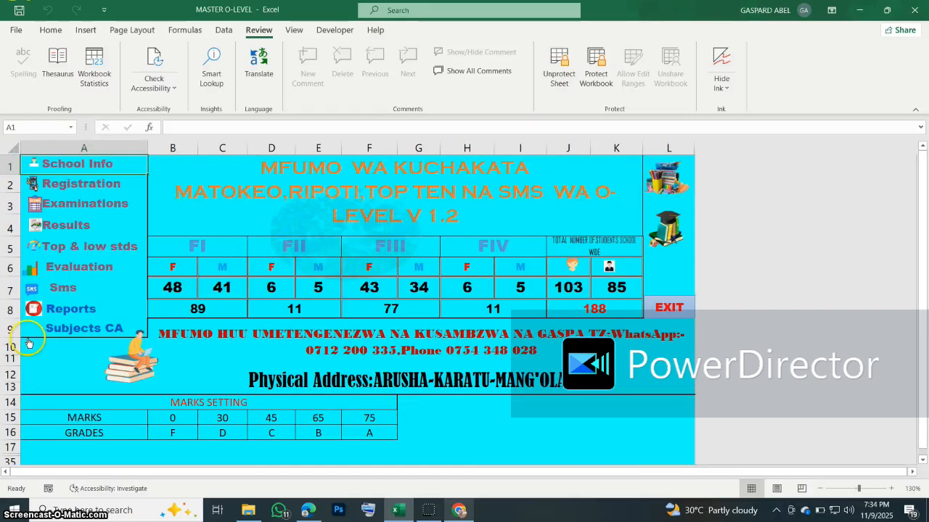
Step: On the Subjects CA sheet, set the class to FI and the subject to KISWAHILI
left_click(92, 329)
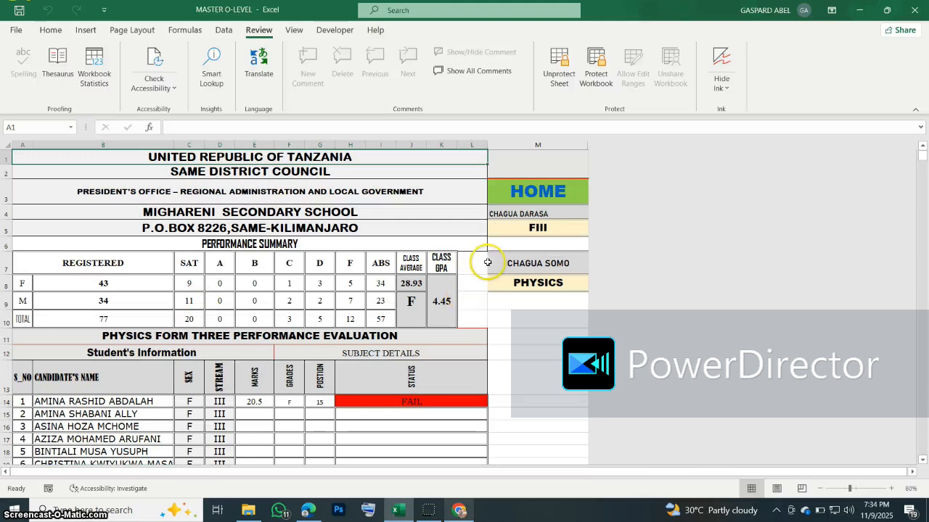
left_click(534, 227)
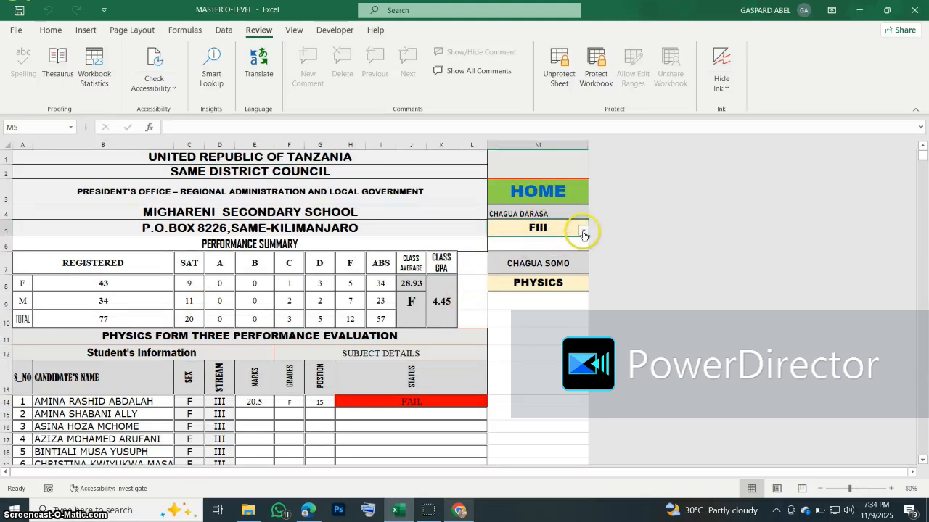
left_click(583, 231)
left_click(530, 240)
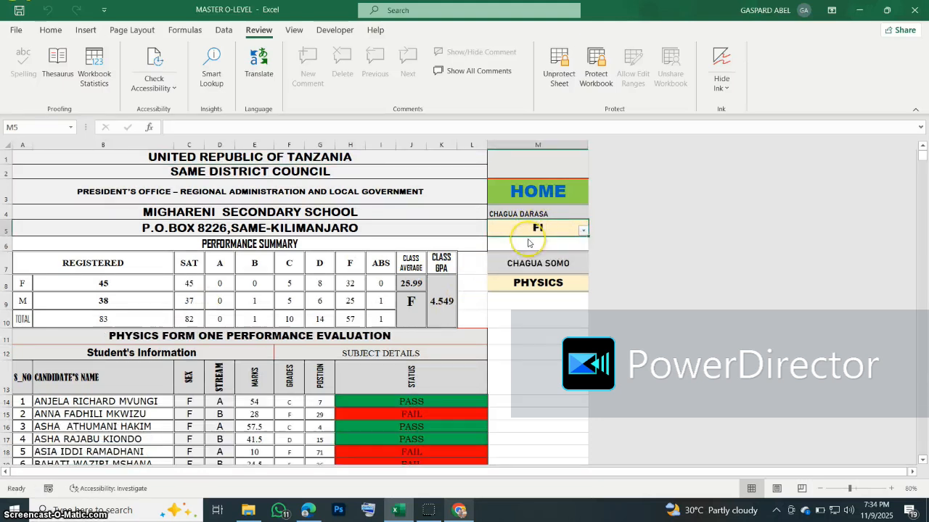
left_click(576, 285)
left_click(583, 286)
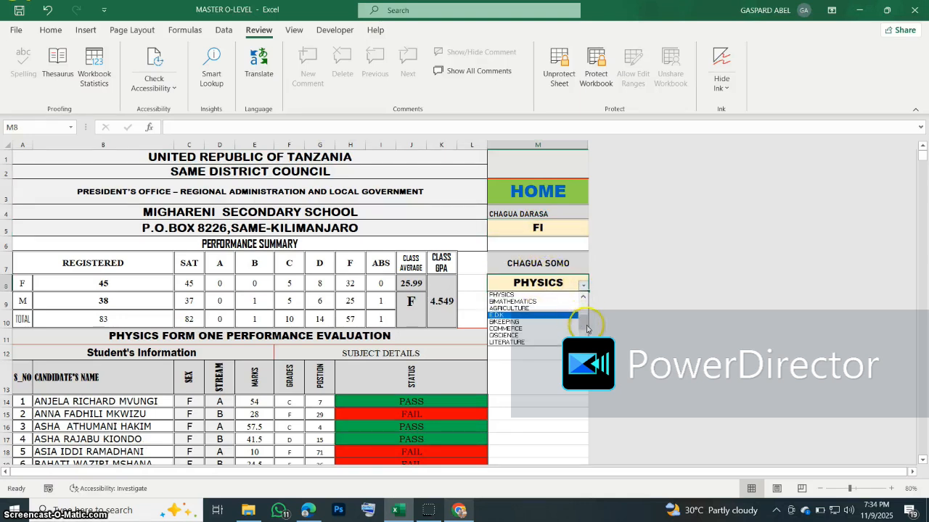
left_click_drag(587, 329, 585, 305)
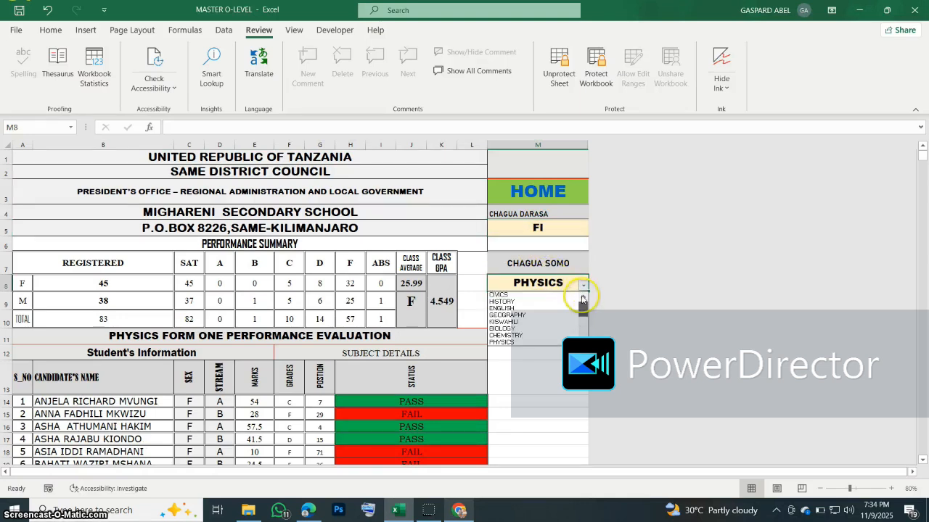
left_click(521, 324)
Step: Review the Kiswahili evaluation (class average 44.4, grade D) and return to HOME
scroll(340, 311, "down", 5)
scroll(341, 311, "down", 6)
scroll(347, 316, "down", 14)
scroll(349, 316, "up", 13)
scroll(349, 316, "up", 11)
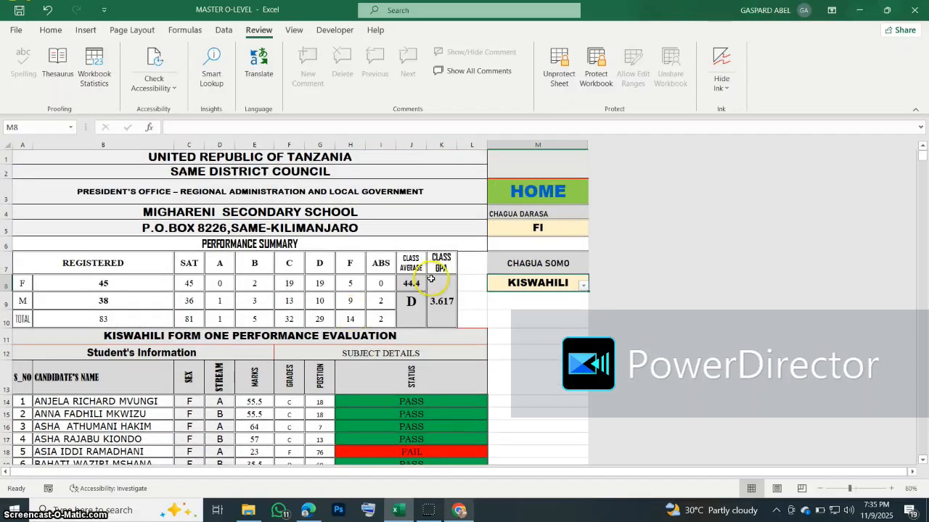
left_click(534, 192)
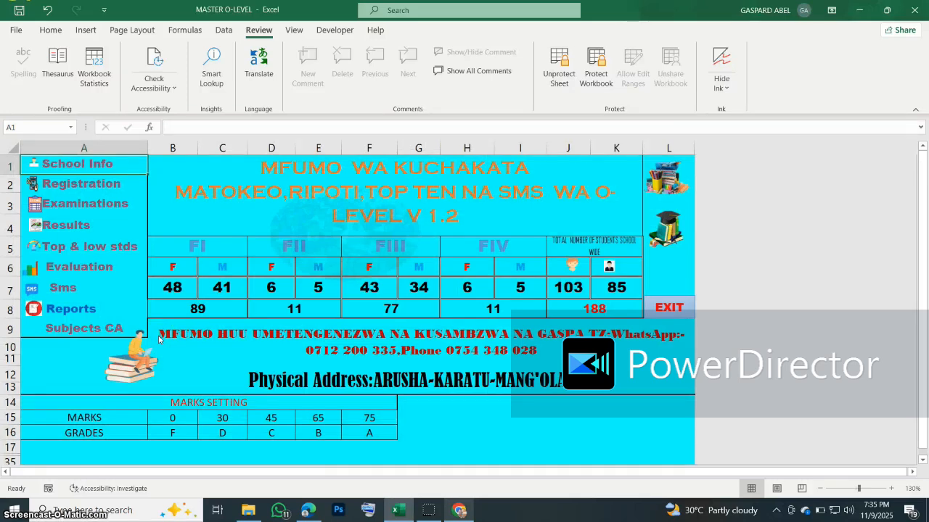
Step: Open the Reports report-card sheet and zoom it to 100%
left_click(63, 312)
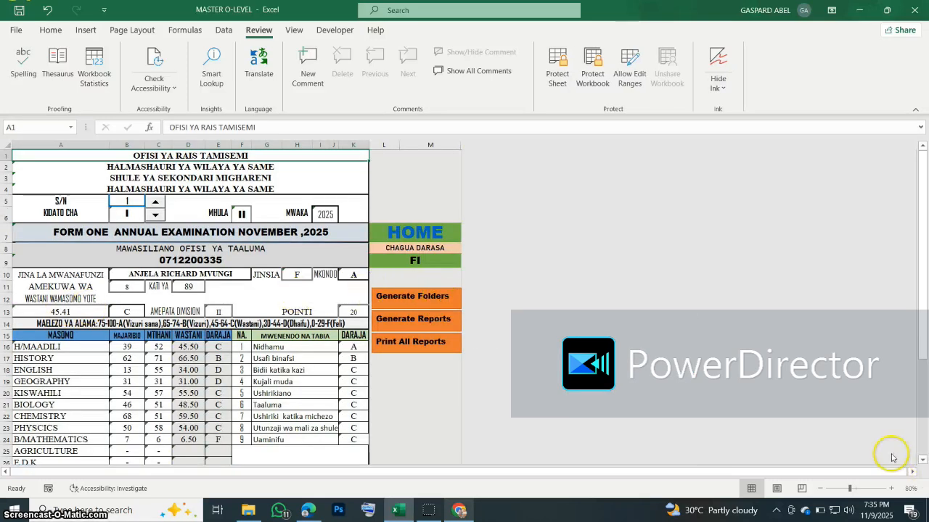
left_click(892, 489)
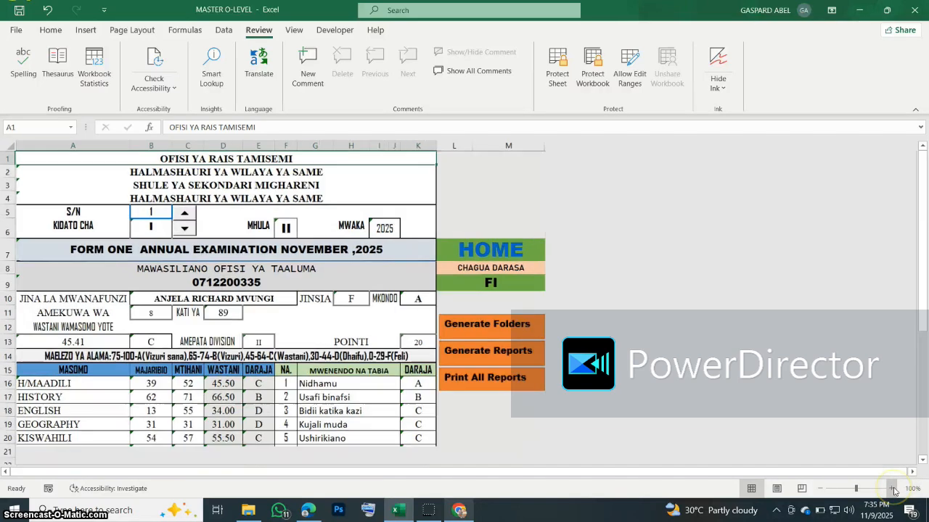
scroll(342, 299, "down", 5)
scroll(342, 299, "up", 5)
scroll(344, 300, "down", 5)
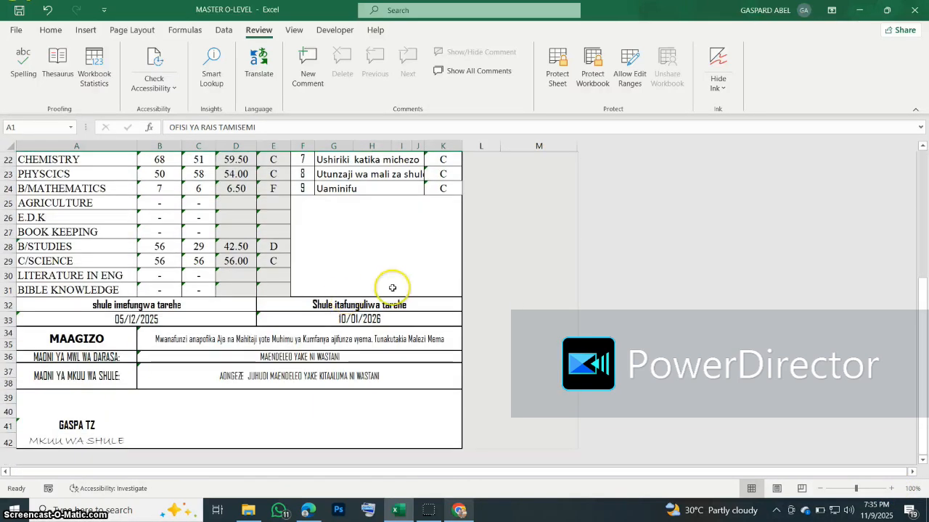
scroll(390, 290, "up", 5)
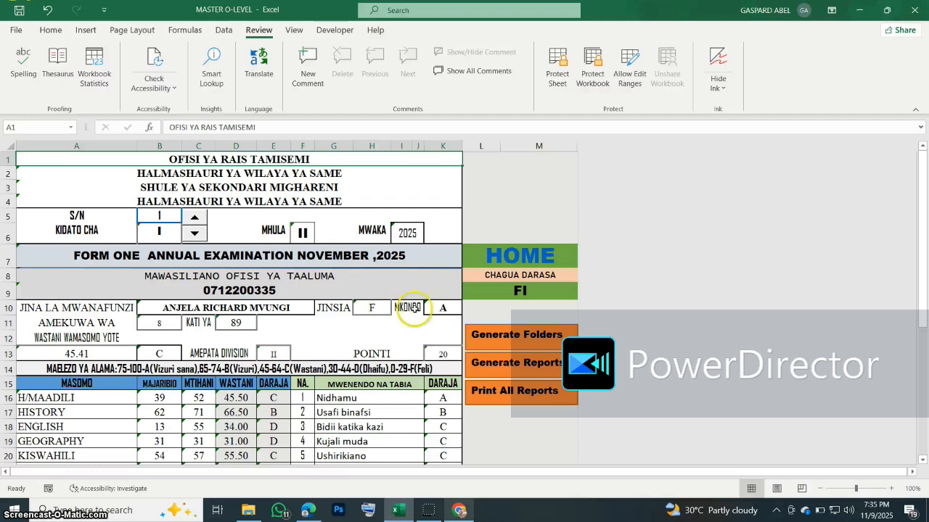
Step: Run Generate Folders to create the class report folders, acknowledge the message, and minimize Excel
left_click(521, 340)
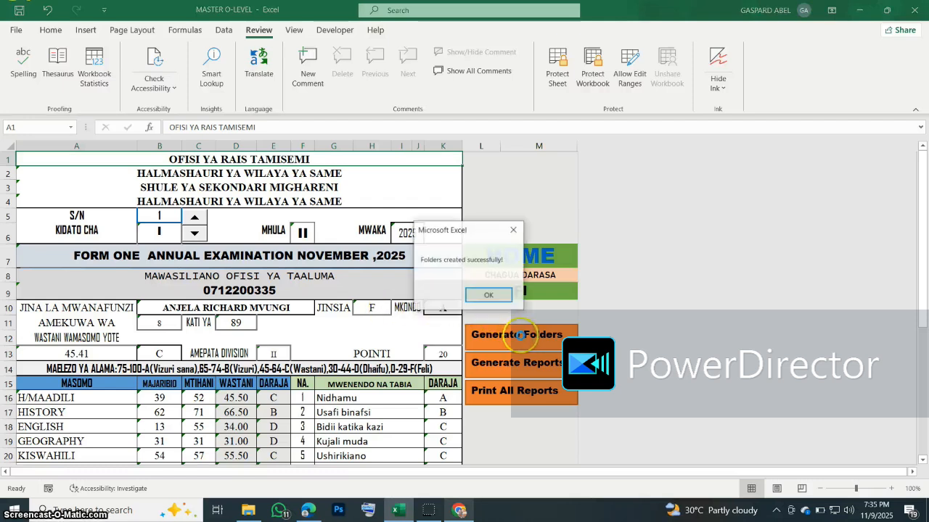
left_click(488, 292)
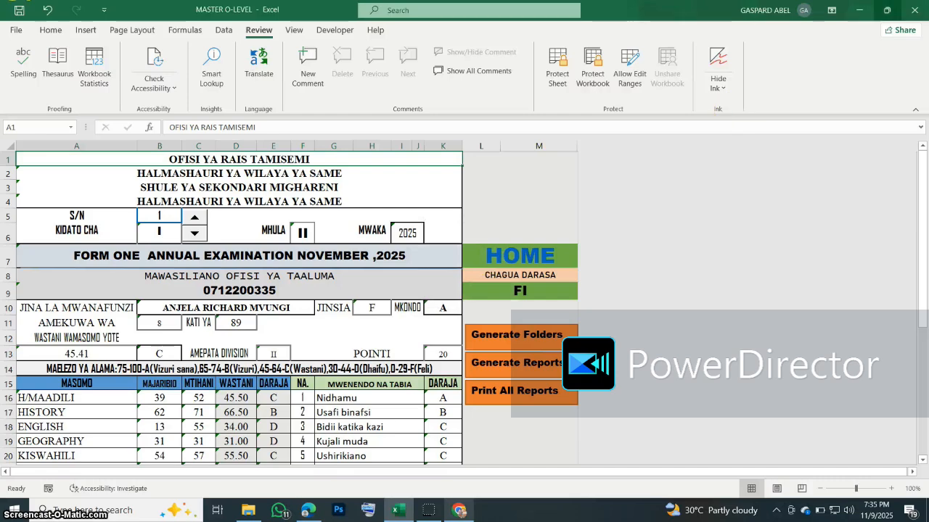
left_click(862, 9)
Step: Browse from This PC to C:\Users\Public\Reports to find the new FI–FIV report folders
left_click(40, 11)
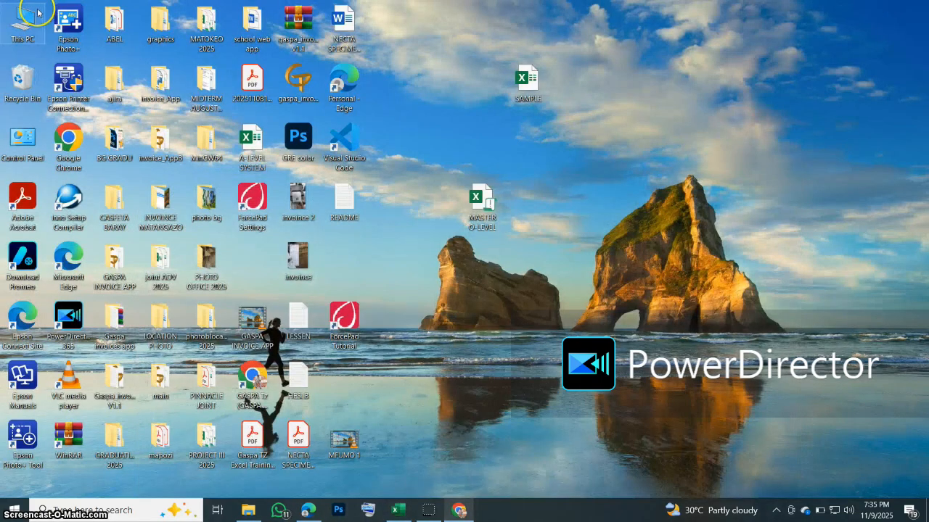
double_click(37, 12)
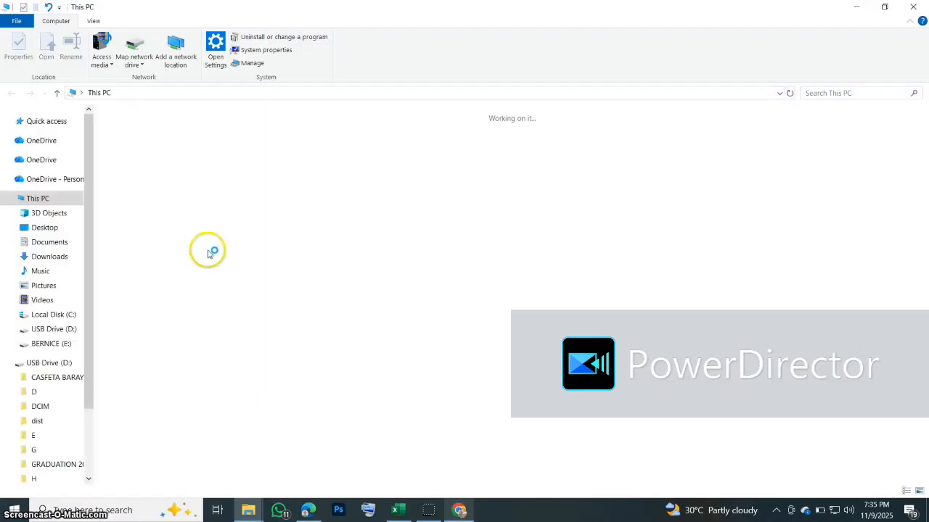
double_click(177, 221)
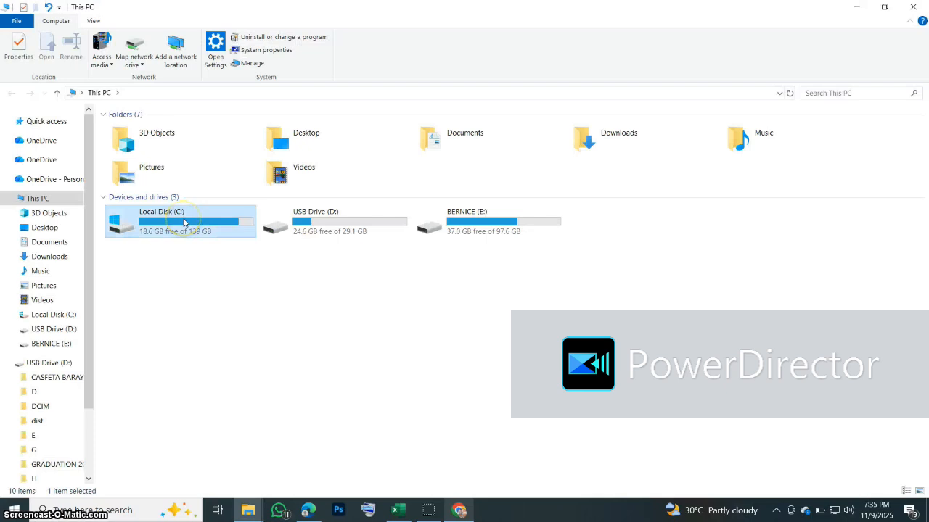
double_click(270, 220)
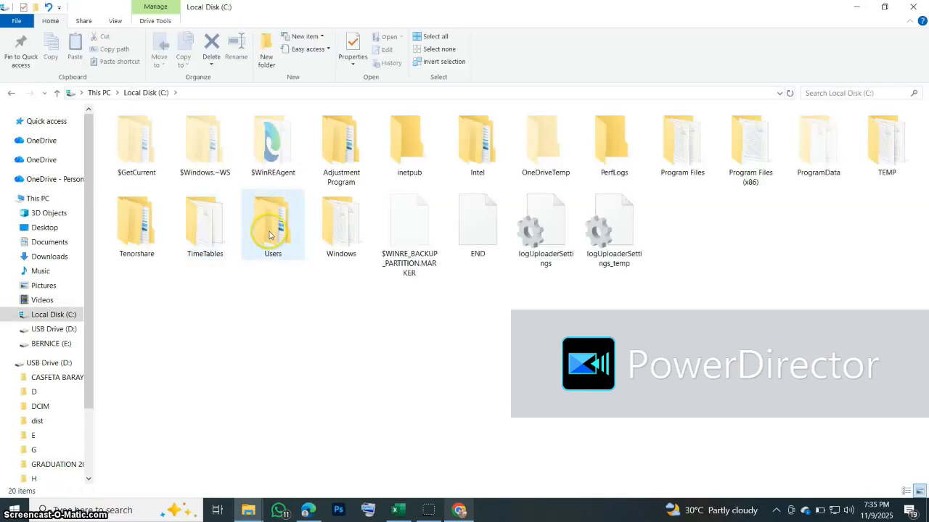
left_click(144, 161)
double_click(144, 161)
left_click(160, 289)
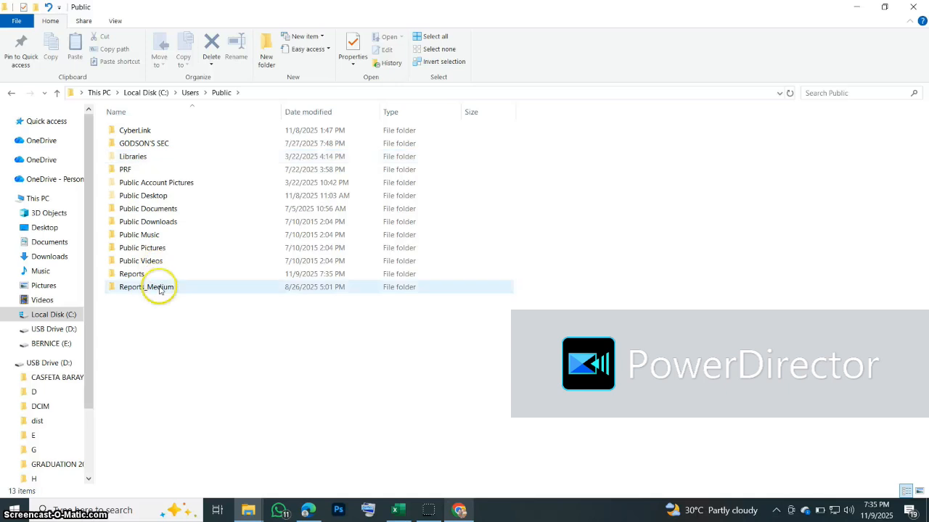
left_click(144, 276)
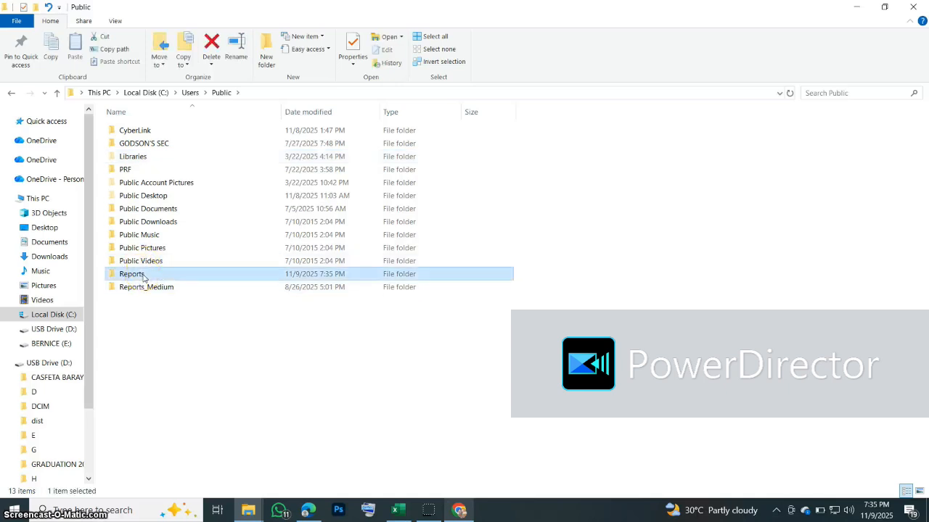
double_click(144, 275)
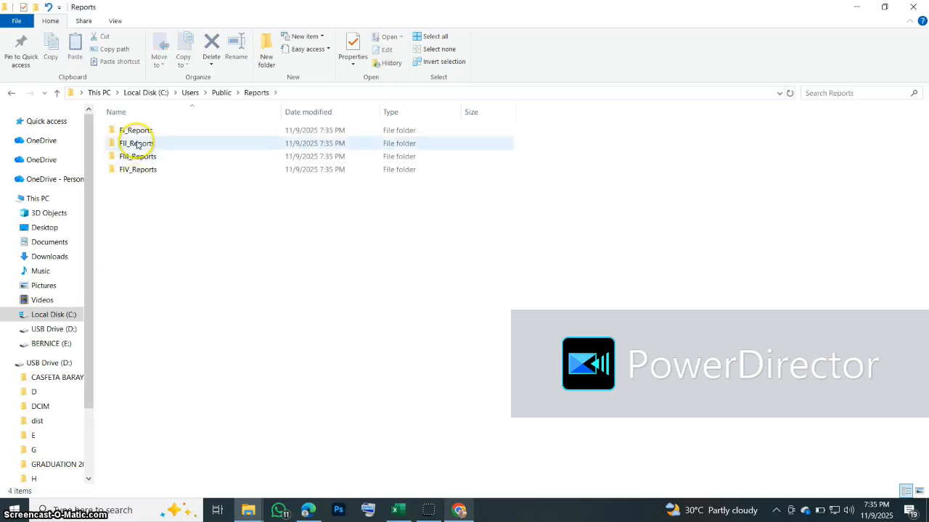
Step: Confirm FI_Reports is still empty, close File Explorer and return to the Excel workbook
double_click(126, 131)
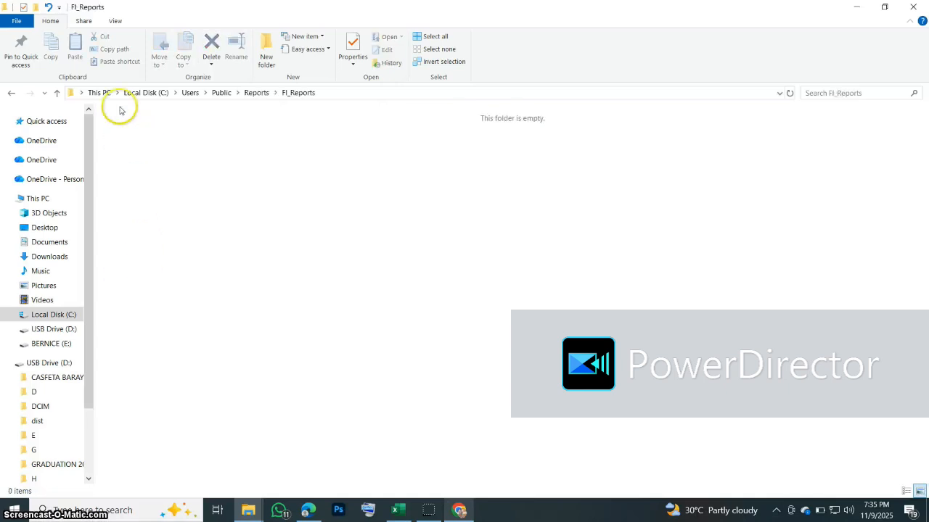
left_click(12, 93)
left_click(913, 6)
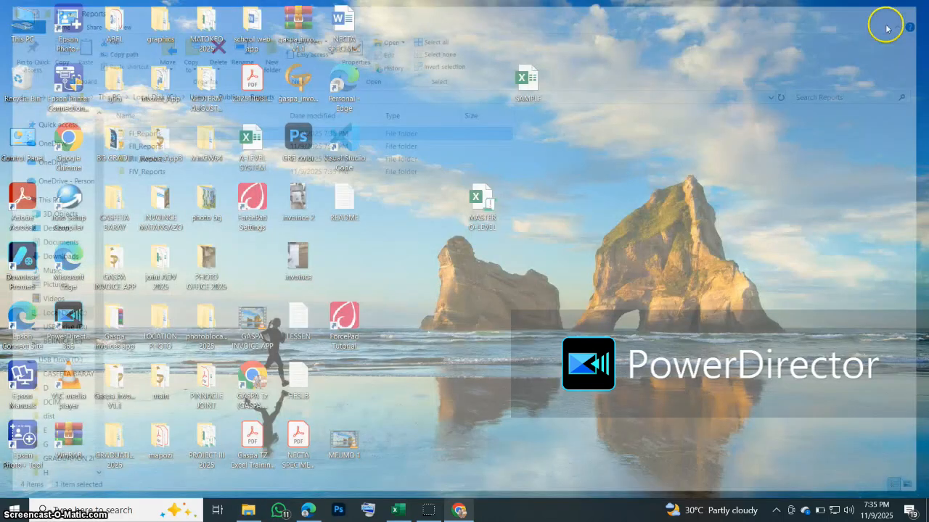
left_click(398, 510)
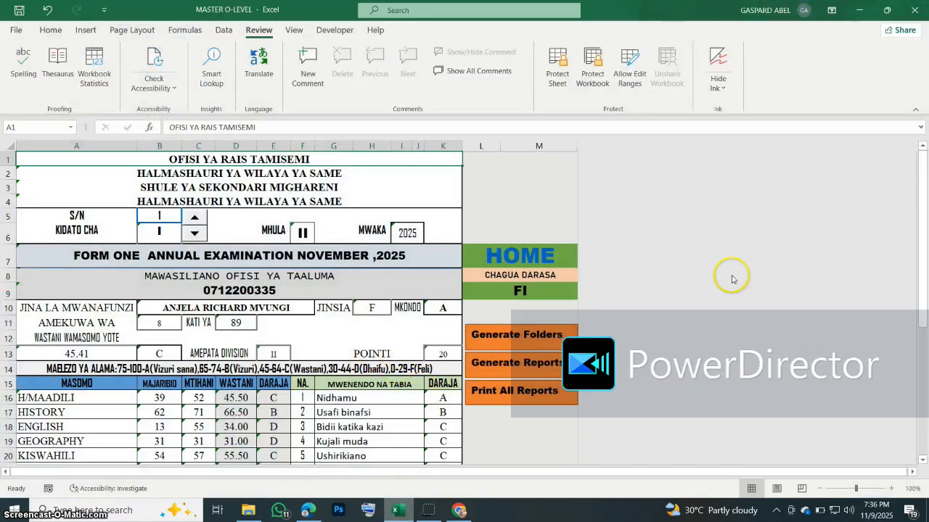
Step: Run Generate Reports to publish PDF report cards for all students, then switch to File Explorer
scroll(735, 276, "down", 2)
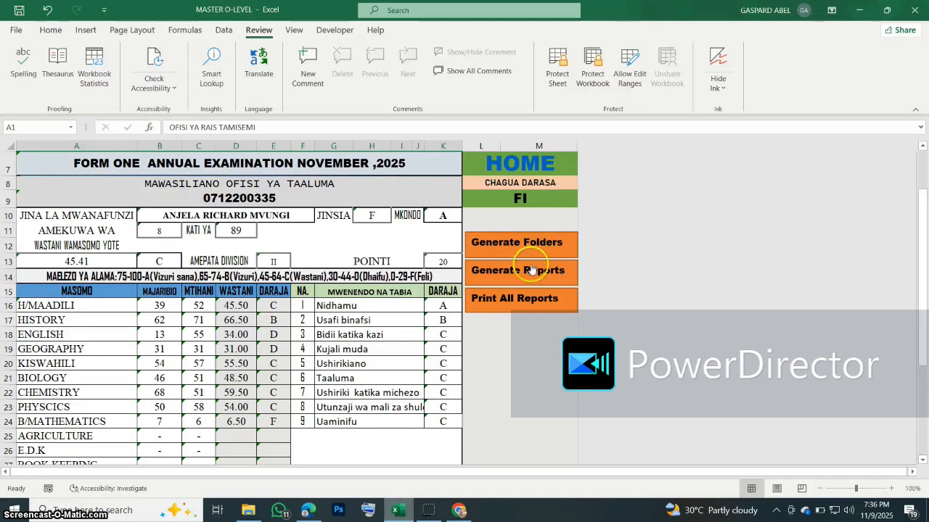
left_click(530, 274)
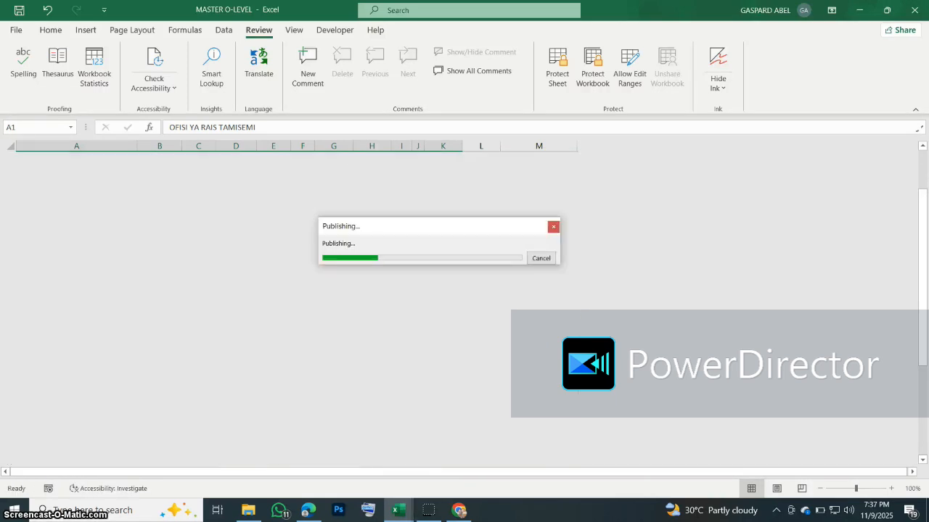
left_click(248, 510)
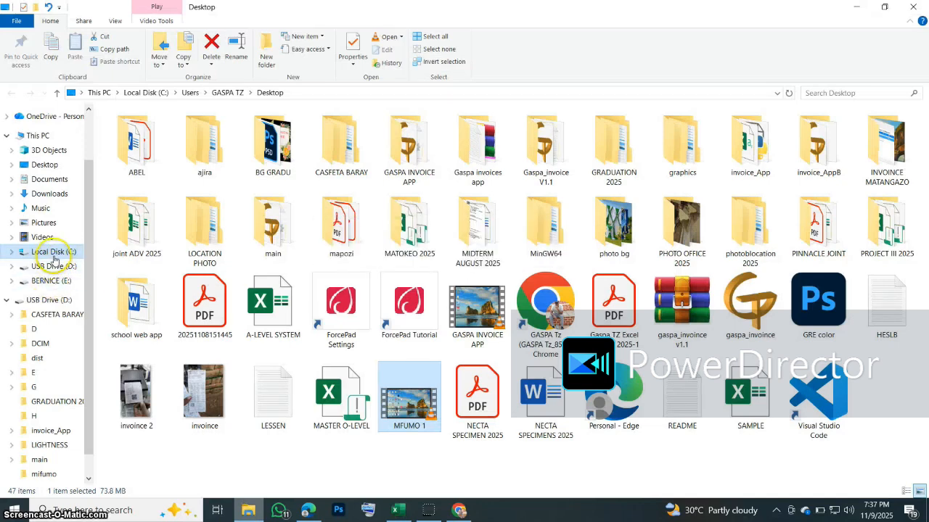
Step: Navigate to C:\Users\Public\Reports\FI_Reports and select the first student's report PDF
left_click(53, 252)
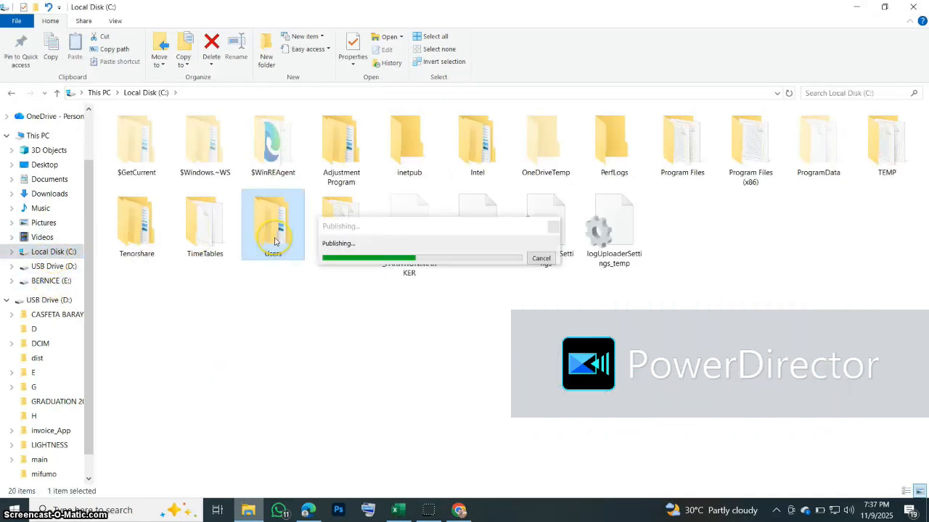
double_click(256, 241)
left_click(125, 156)
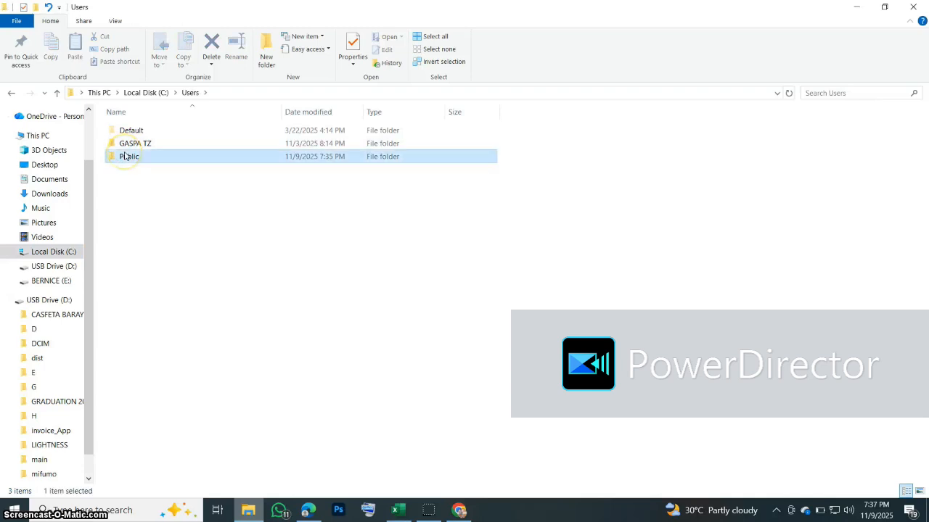
double_click(125, 156)
double_click(138, 274)
double_click(151, 137)
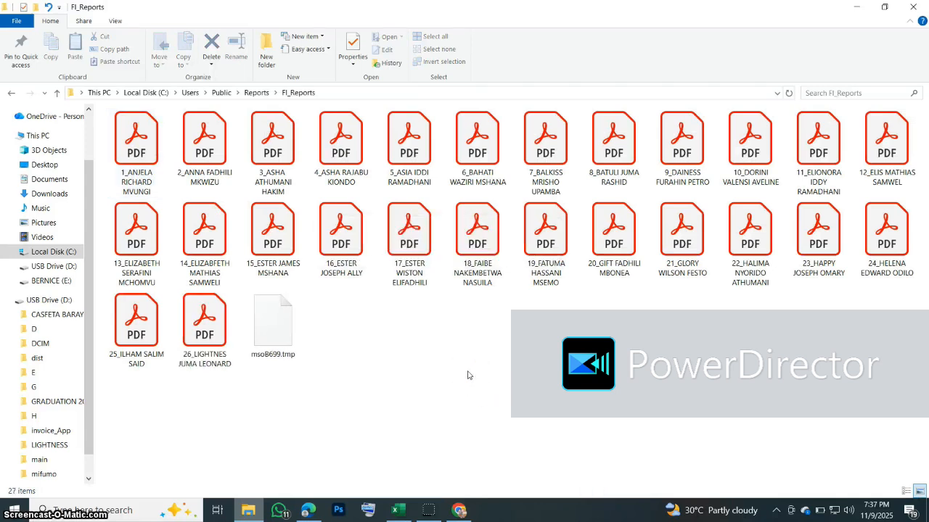
left_click(141, 161)
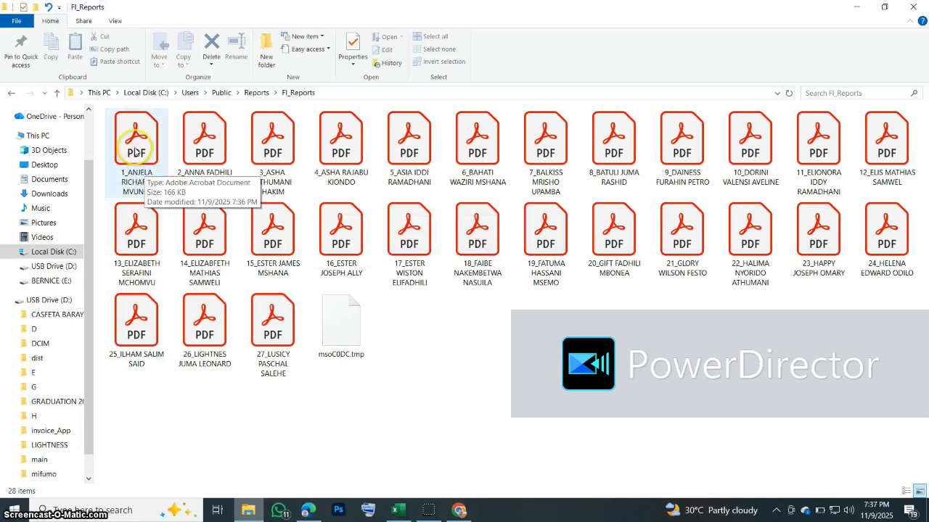
left_click(134, 141)
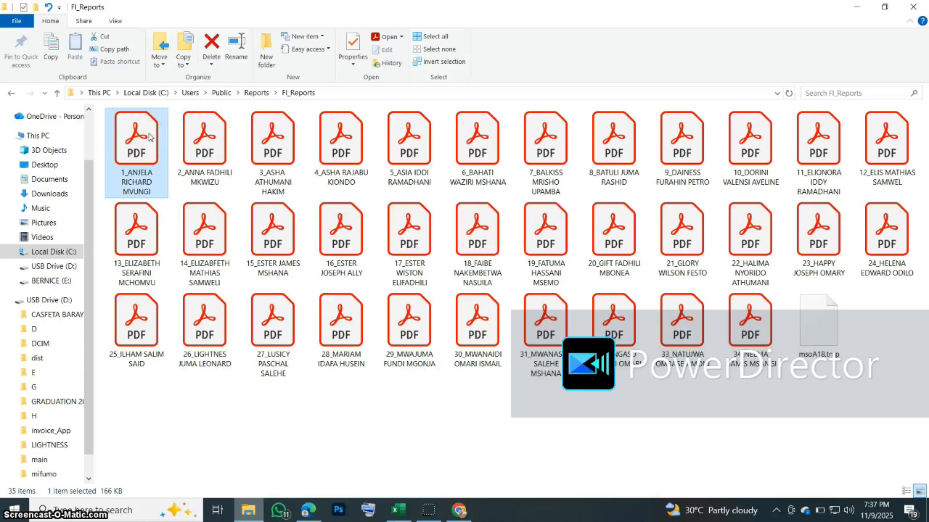
Step: Open the first student's report card PDF in Acrobat, review it, and close Acrobat
double_click(149, 136)
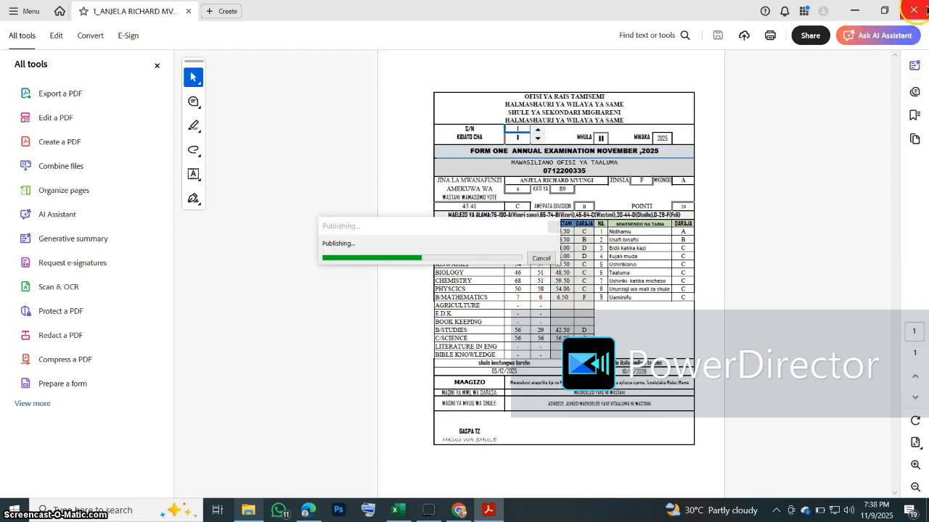
left_click(914, 10)
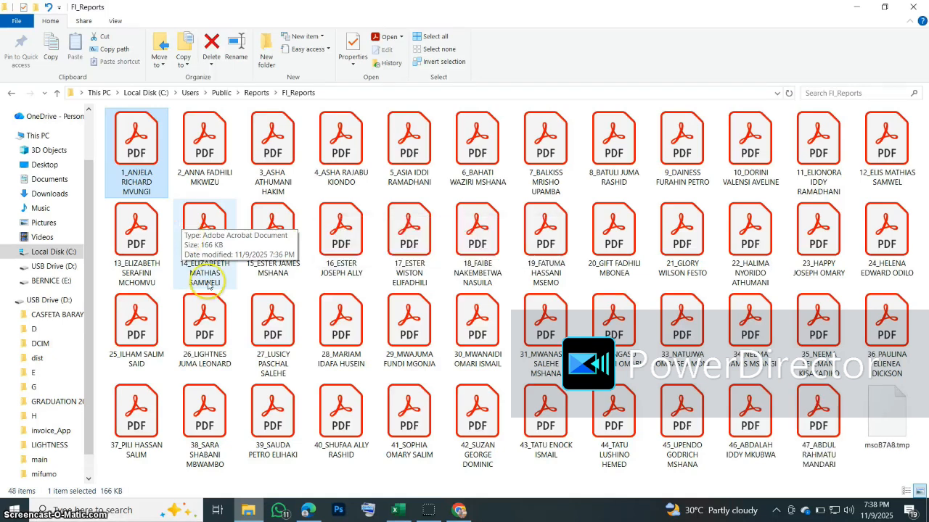
Step: In a new Chrome tab, search 'I LOVE P' and open iLovePDF's Merge PDF tool
left_click(461, 511)
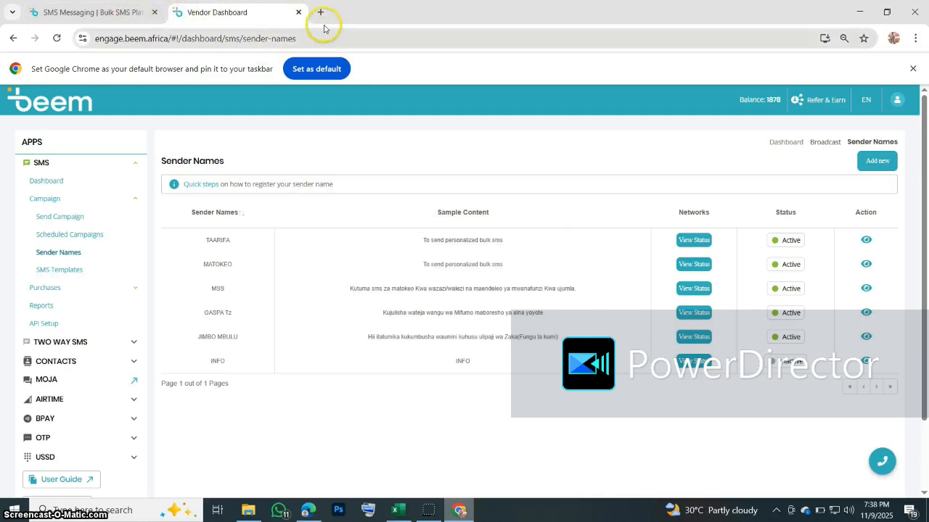
left_click(320, 13)
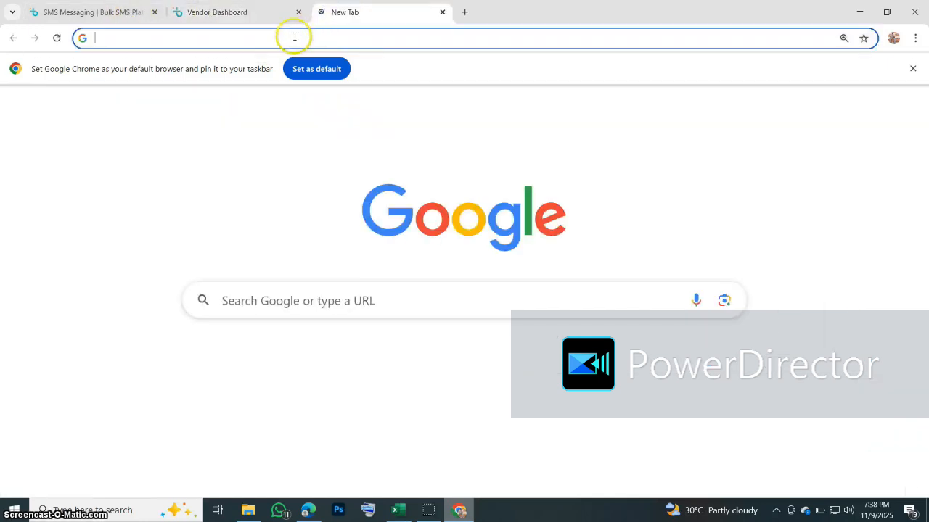
left_click(294, 38)
type("I")
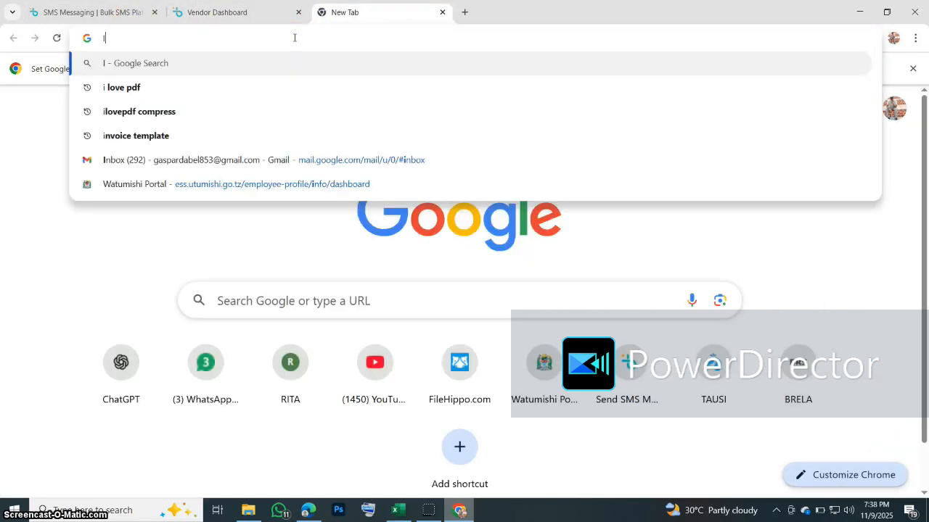
type(" LO")
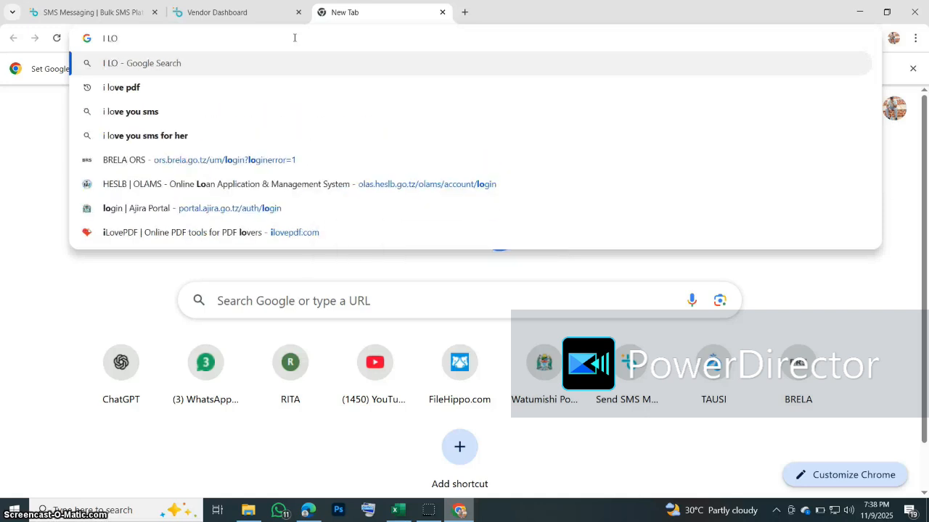
type("VE P")
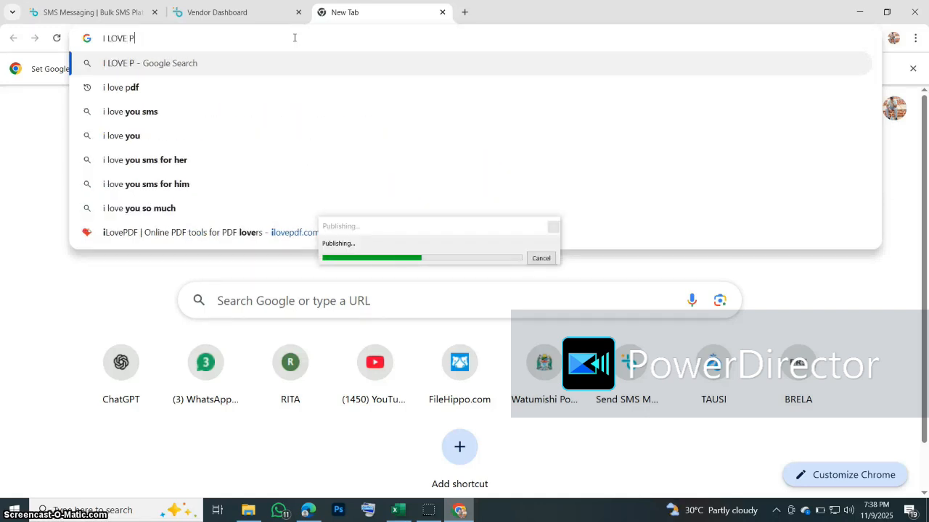
left_click(121, 90)
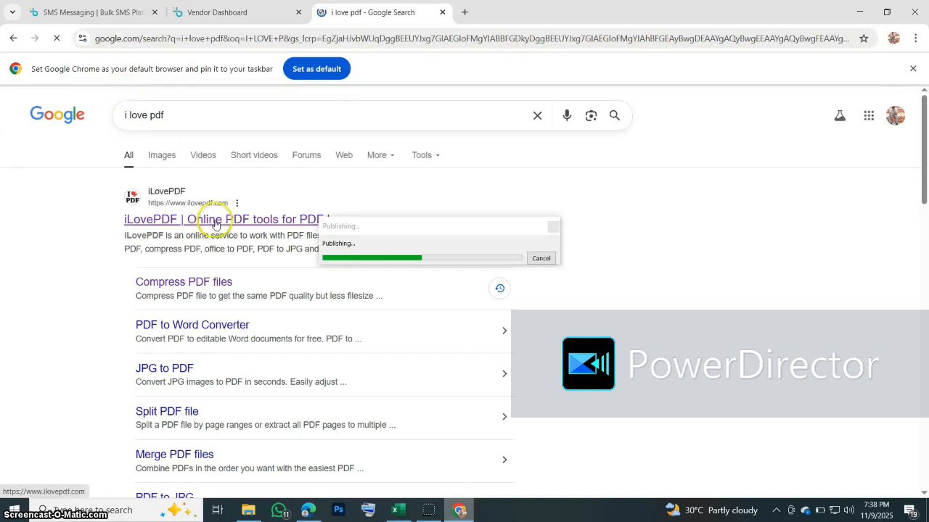
left_click(215, 224)
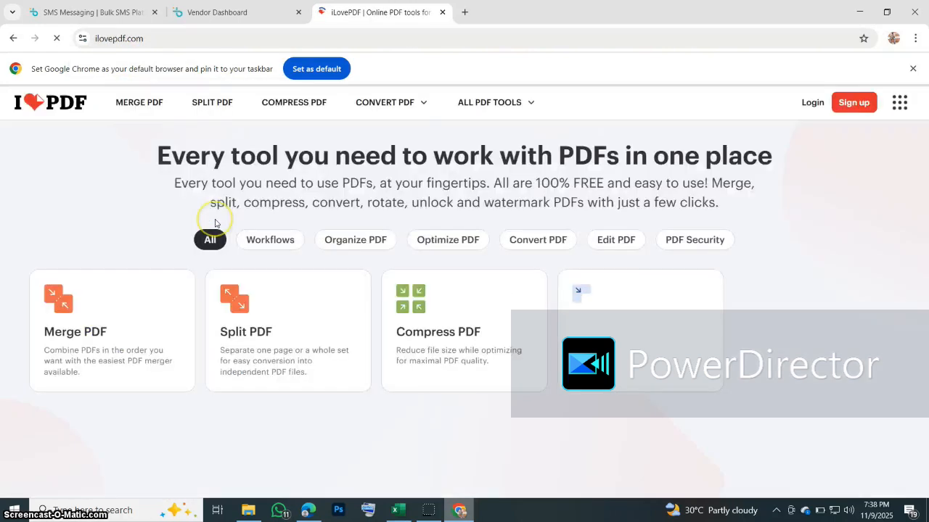
left_click(87, 338)
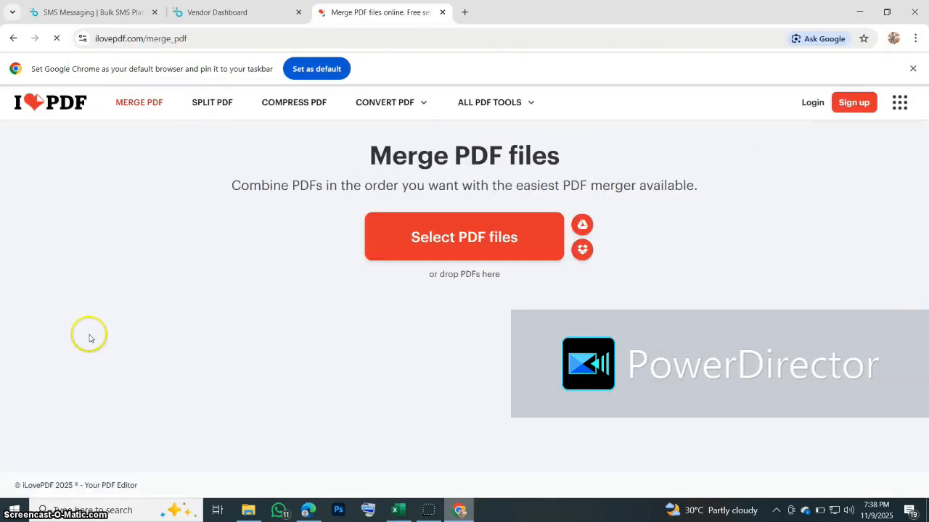
Step: Browse to C:\Users\Public\Reports\FI_Reports in the file picker, select all PDFs, then cancel
left_click(438, 246)
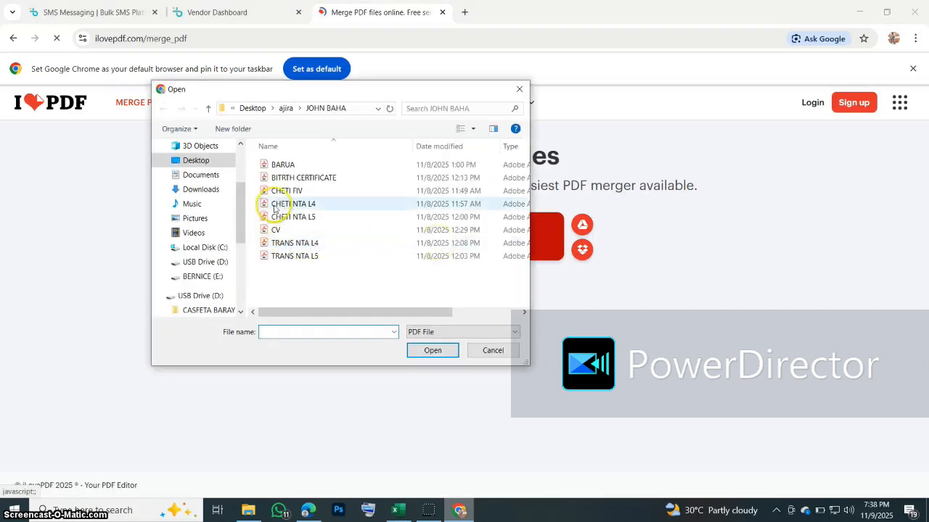
left_click(191, 160)
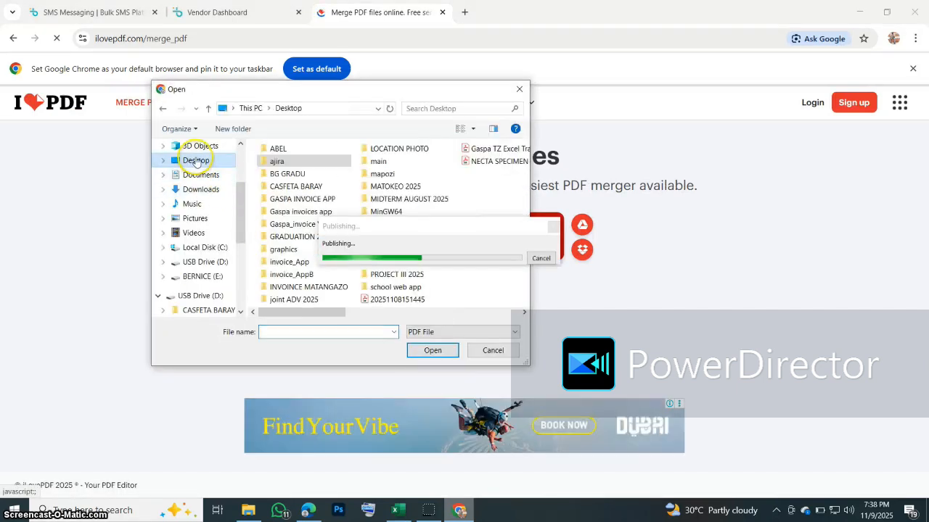
left_click(203, 250)
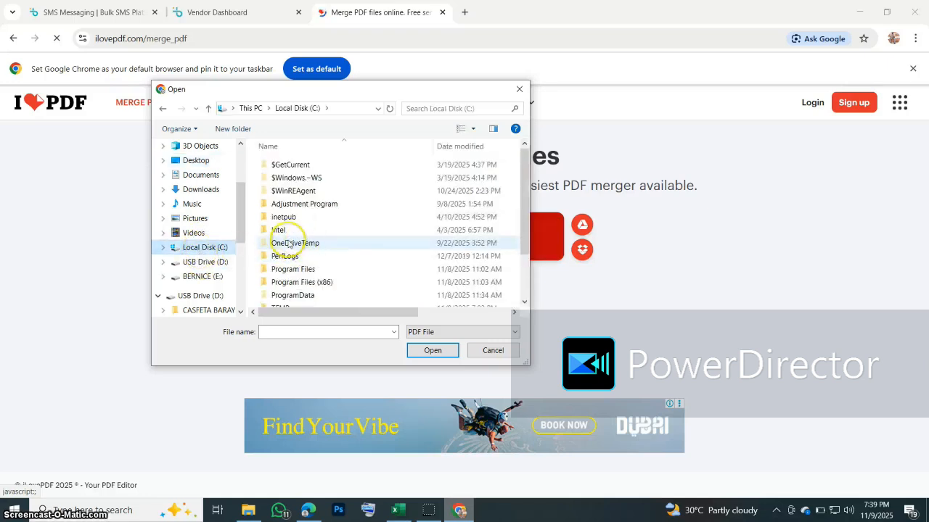
scroll(264, 243, "down", 2)
double_click(280, 287)
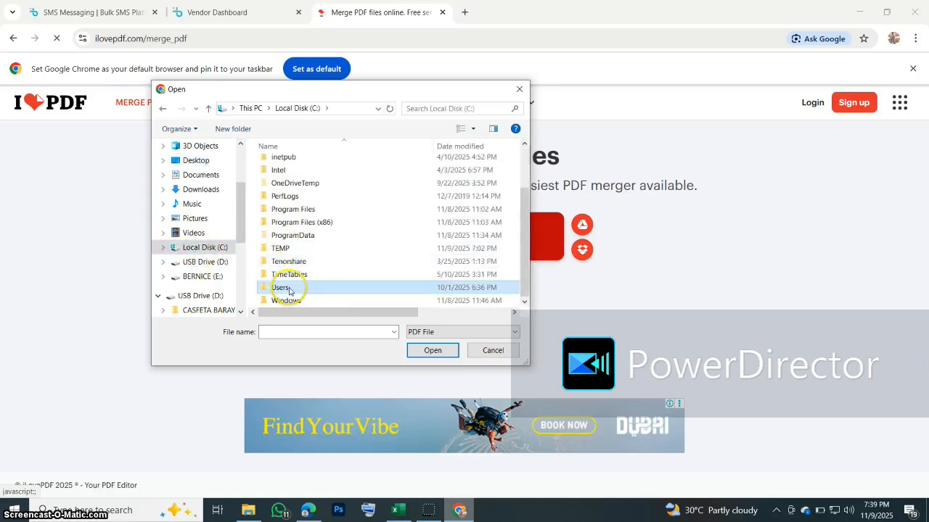
double_click(280, 191)
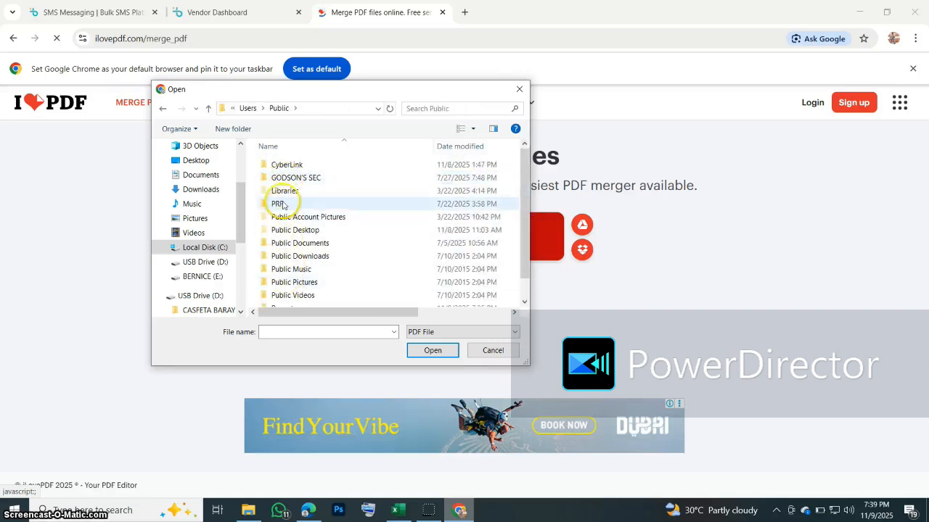
scroll(280, 268, "down", 1)
double_click(282, 287)
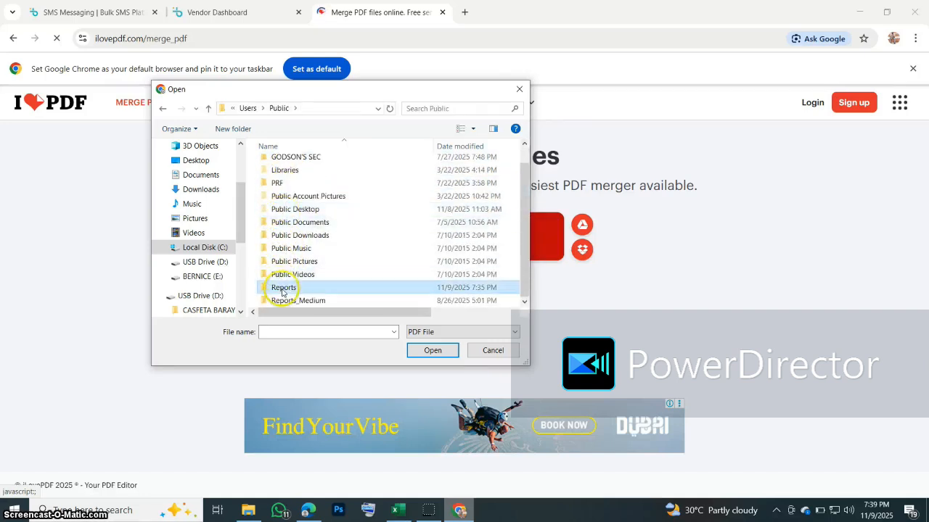
left_click(283, 165)
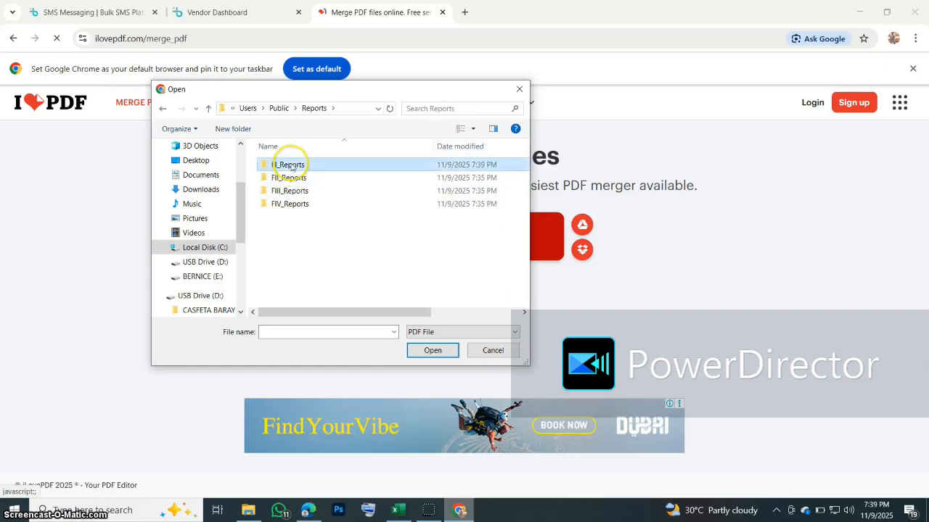
double_click(281, 164)
left_click(279, 166)
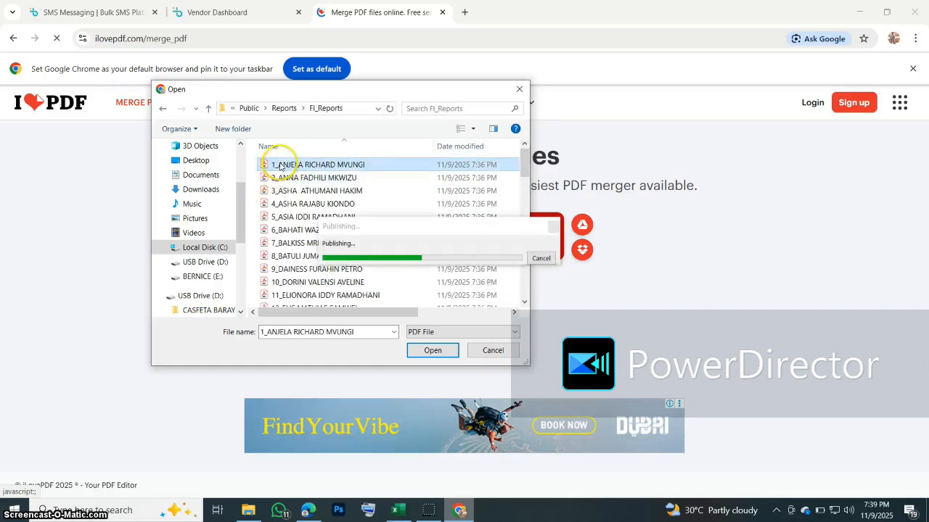
key("ctrl+a")
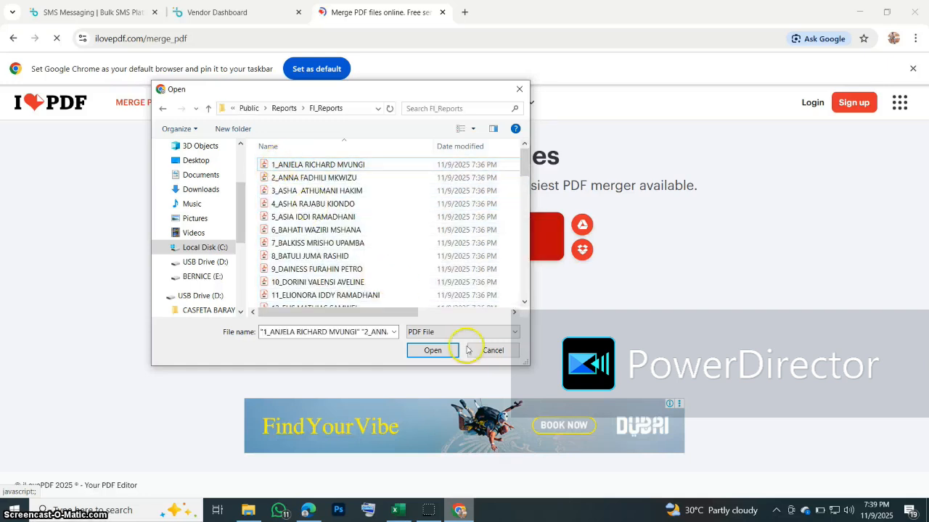
left_click(494, 352)
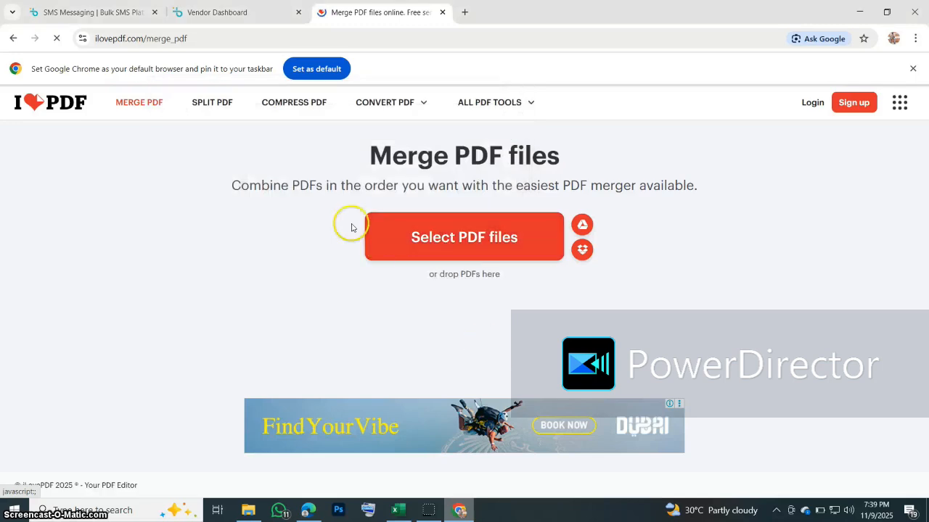
Step: Close the Merge PDF tab and inspect the 83 report-card PDFs in FI_Reports
left_click(441, 12)
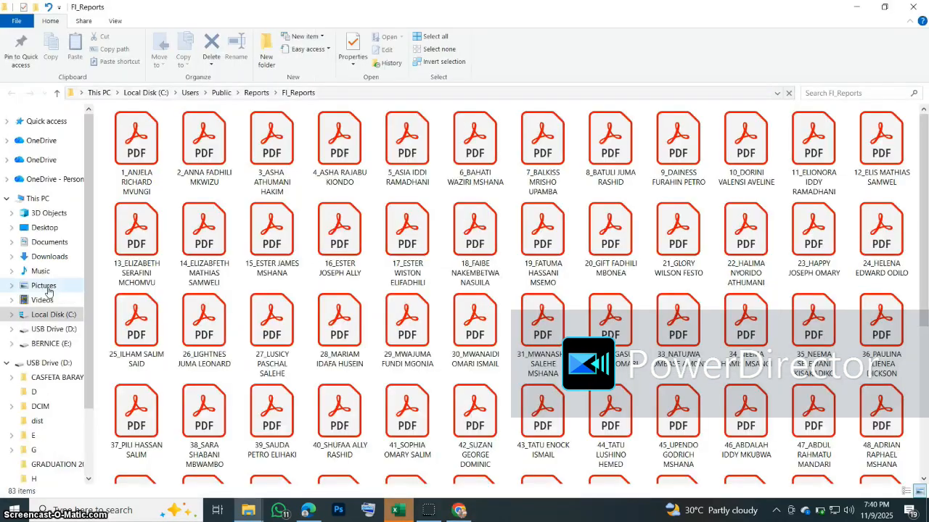
left_click(462, 340)
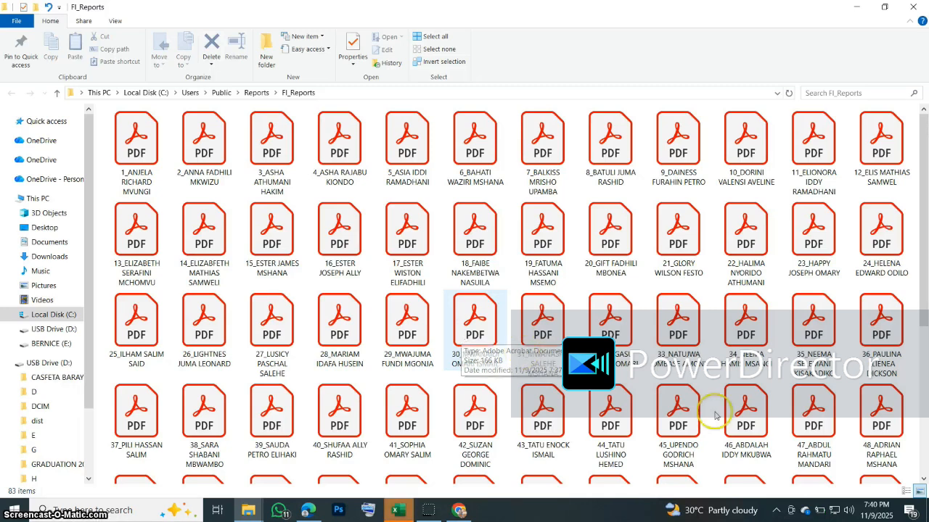
scroll(914, 351, "down", 3)
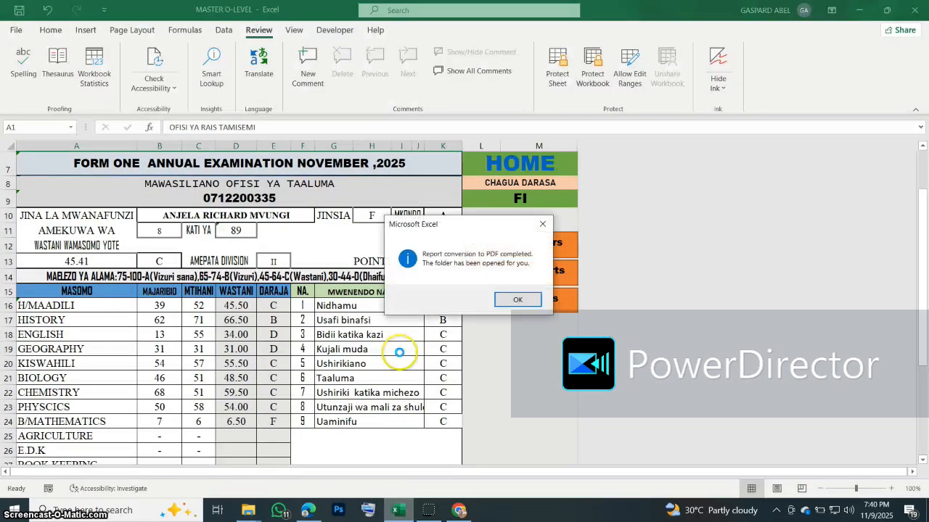
Step: Dismiss the conversion-completed message and return to the cyan HOME dashboard sheet
left_click(517, 300)
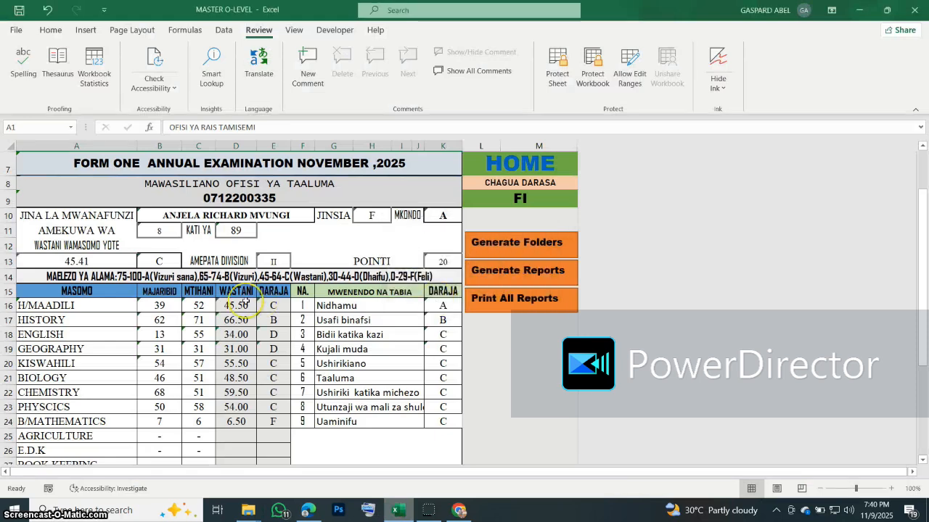
scroll(245, 300, "up", 2)
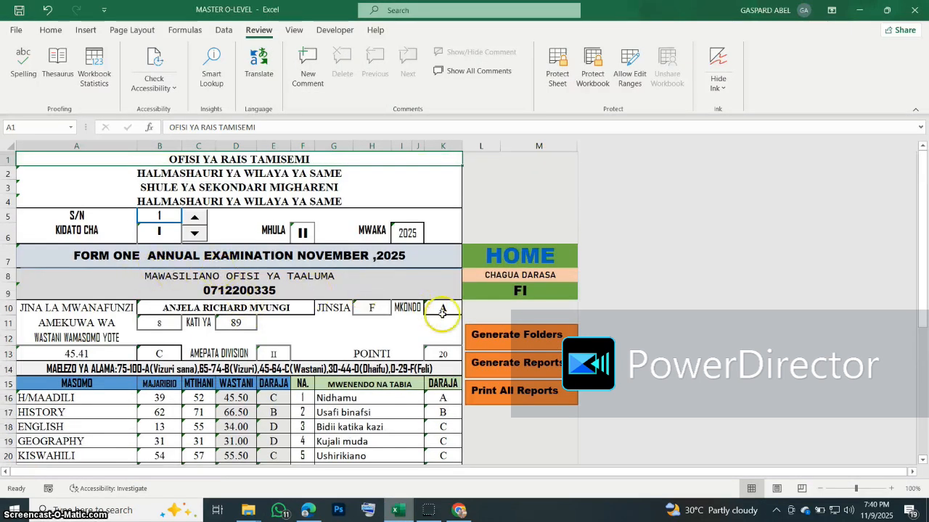
scroll(288, 276, "down", 3)
scroll(508, 193, "down", 3)
scroll(498, 249, "up", 4)
left_click(519, 172)
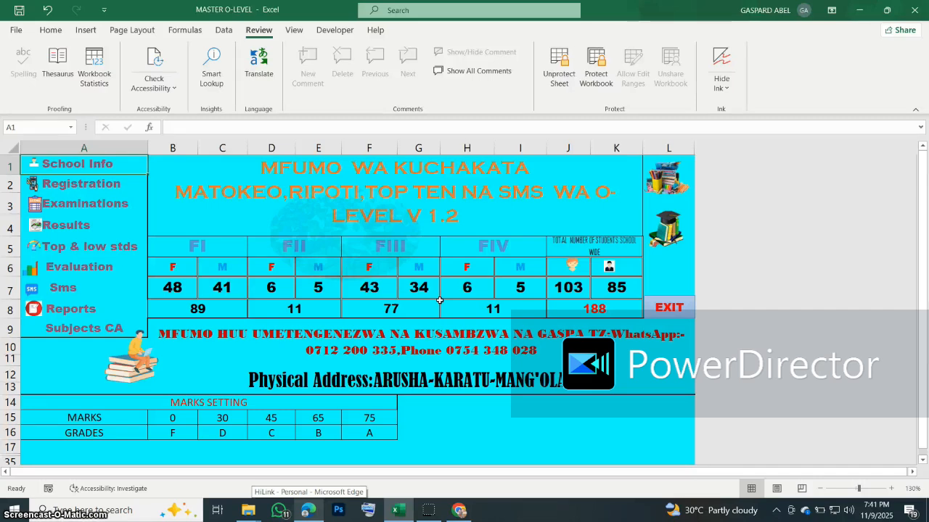
left_click(48, 312)
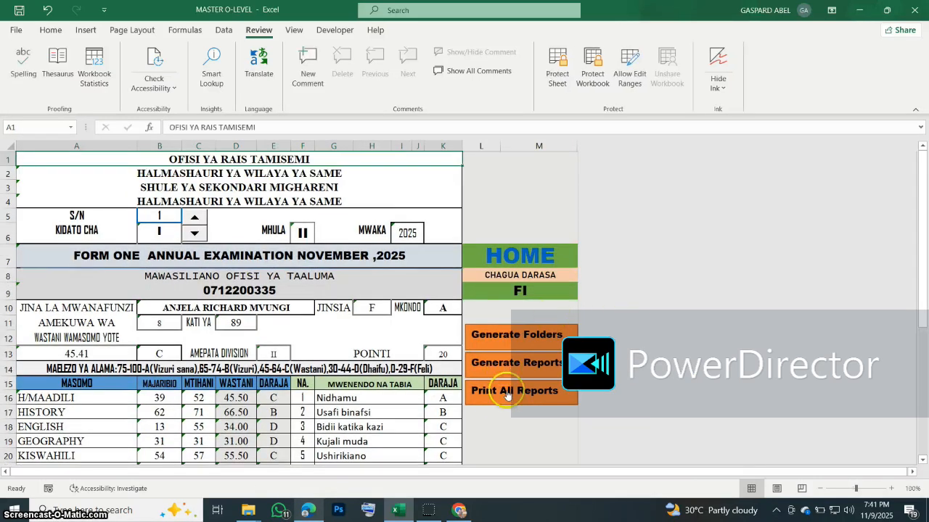
left_click(515, 255)
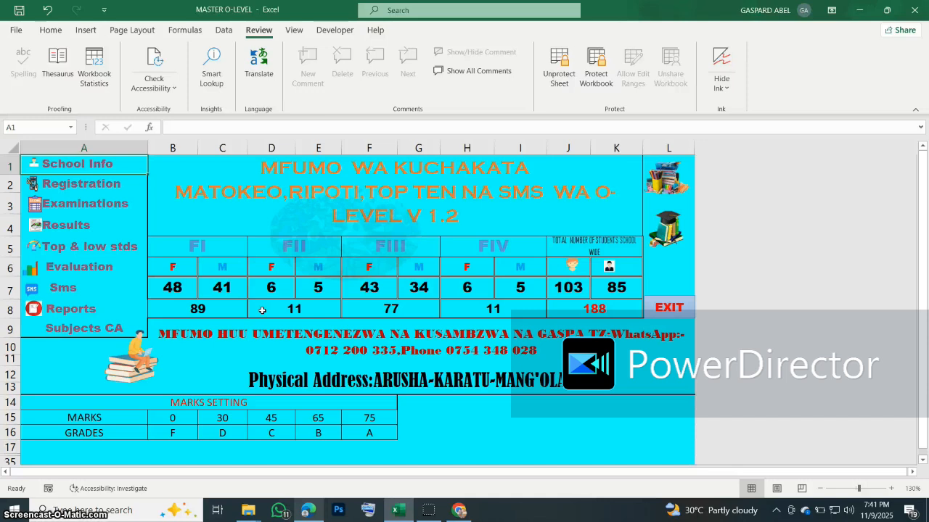
left_click(428, 510)
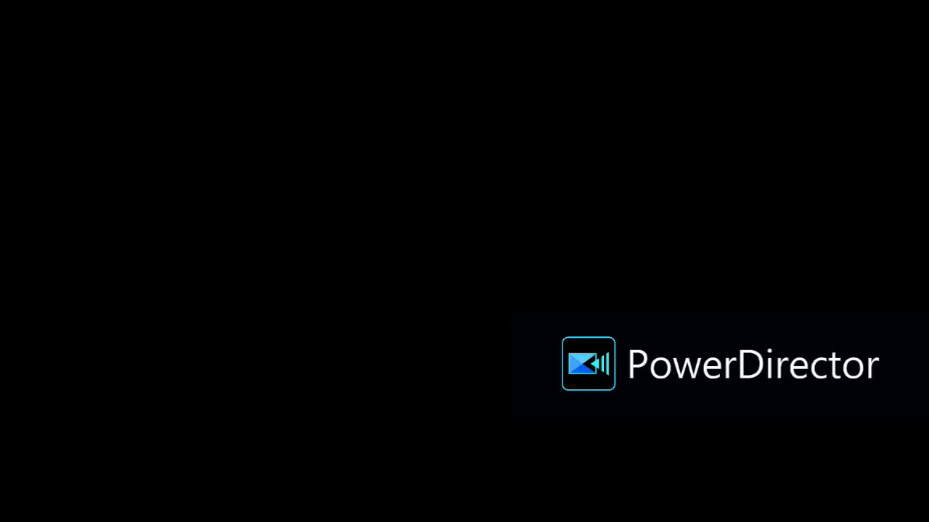